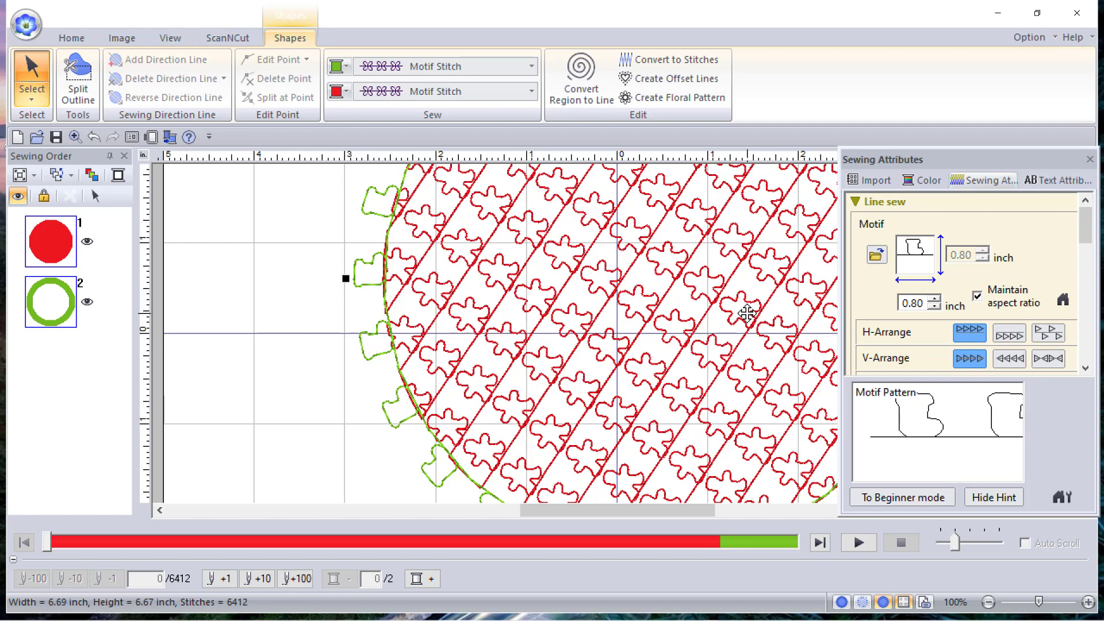
- Open the Option list of companion design tools in PE-DESIGN 11
left_click(1034, 37)
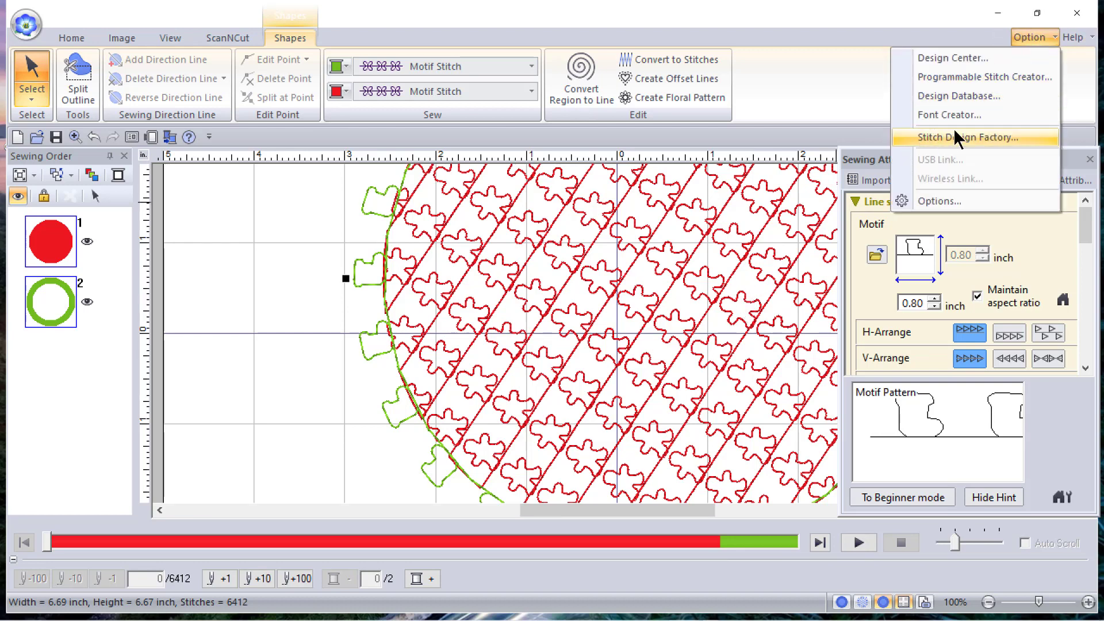
- Launch Programmable Stitch Creator and start a new, empty motif pattern from the File menu
left_click(957, 77)
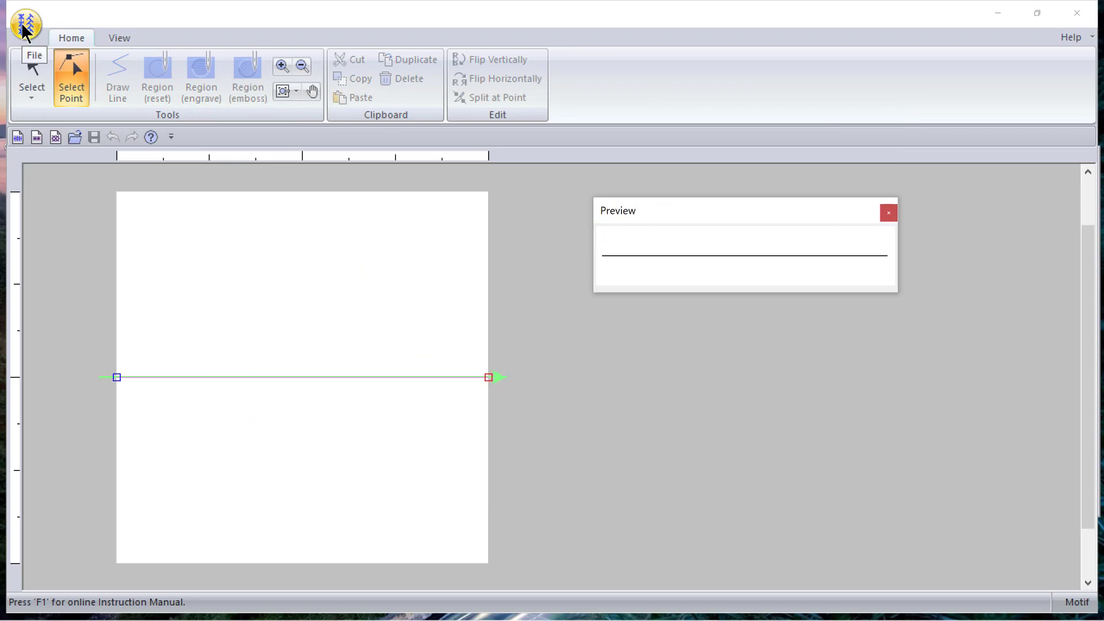
left_click(22, 22)
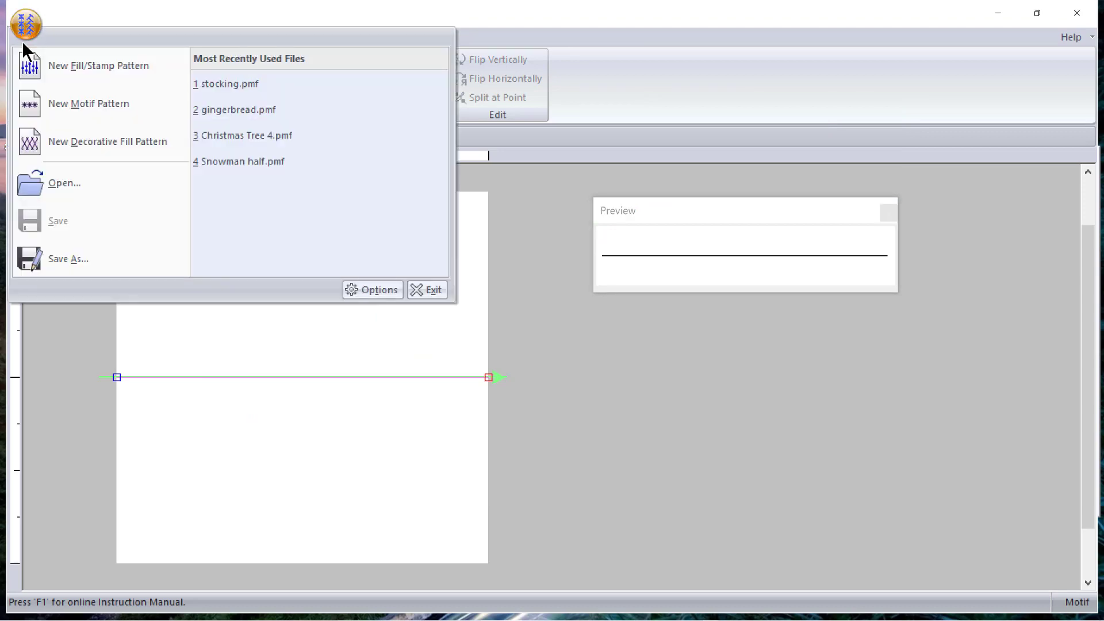
left_click(39, 113)
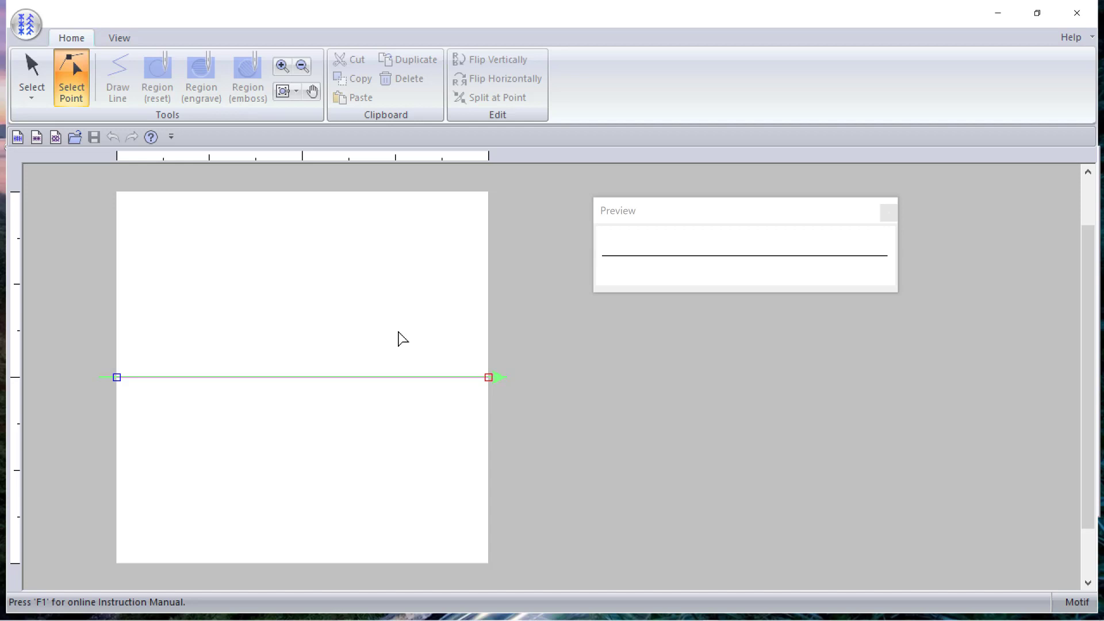
- Show the view and grid options and realign the motif line and its start point onto the horizontal axis
left_click(119, 38)
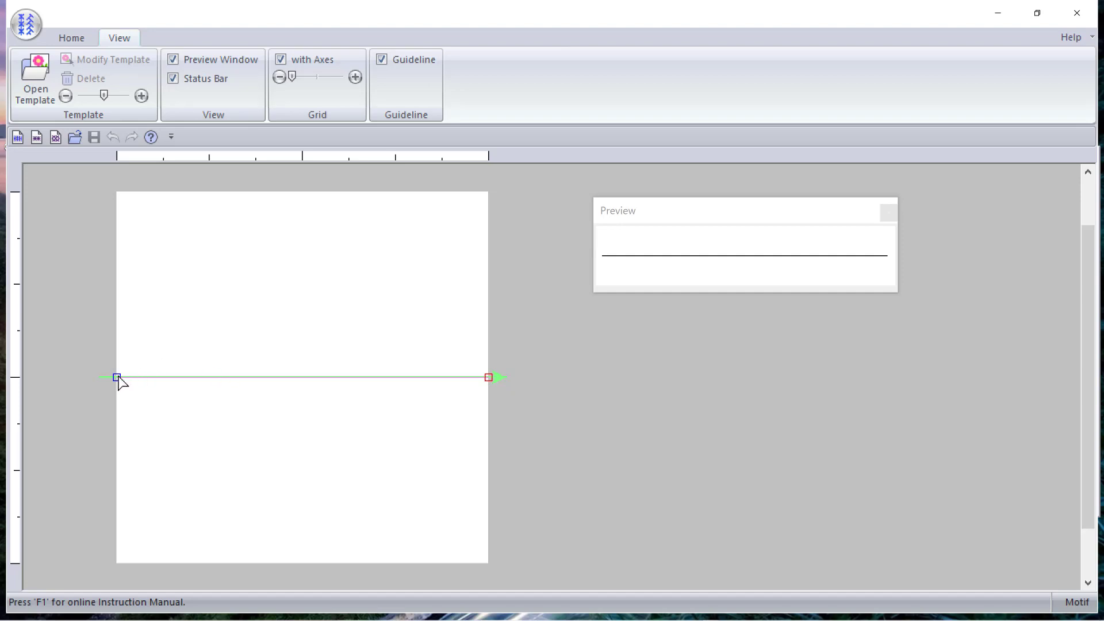
left_click(118, 378)
left_click(183, 499)
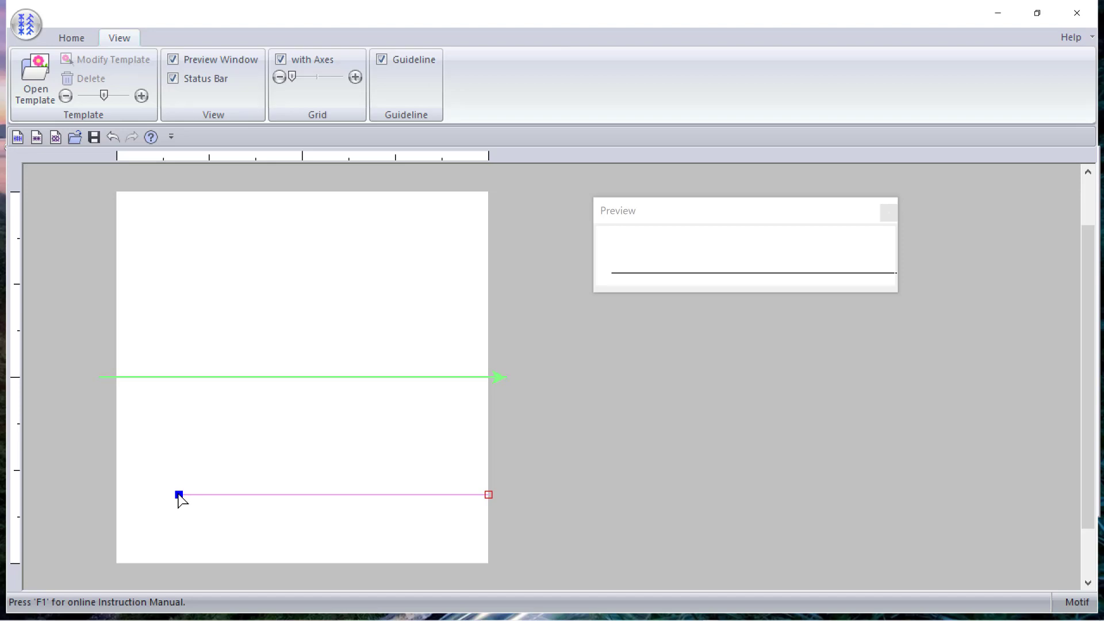
left_click(176, 379)
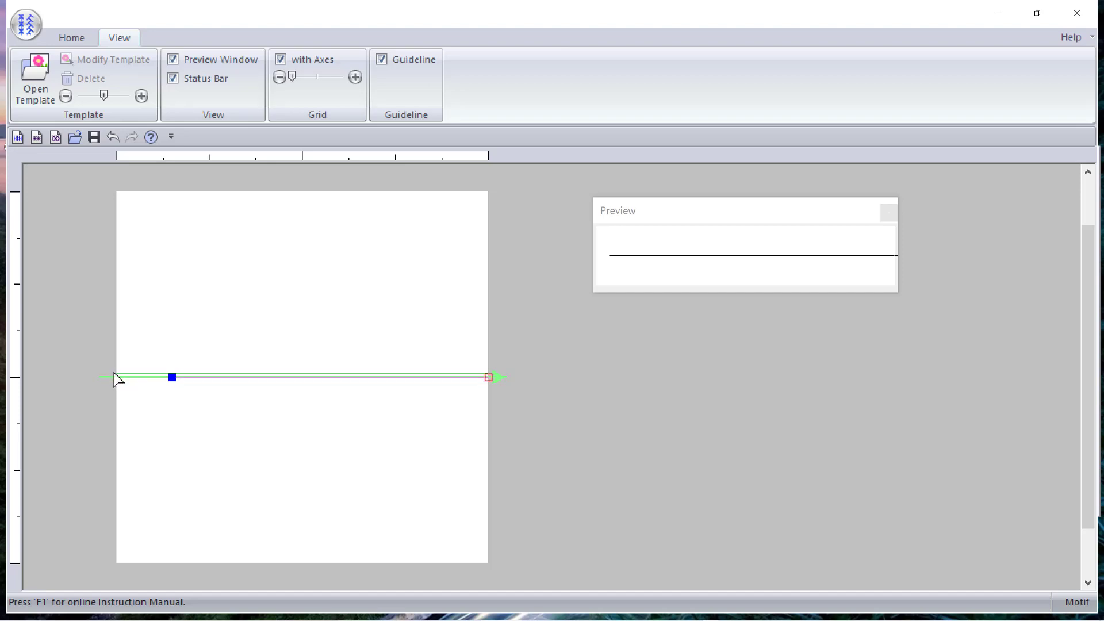
left_click(123, 380)
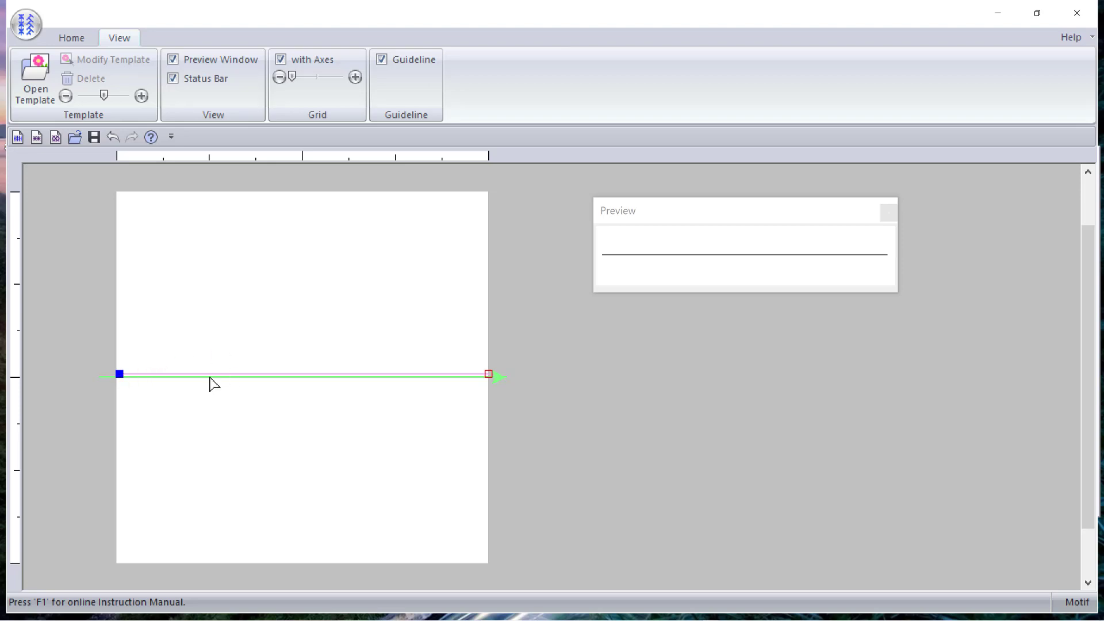
left_click_drag(120, 375, 118, 379)
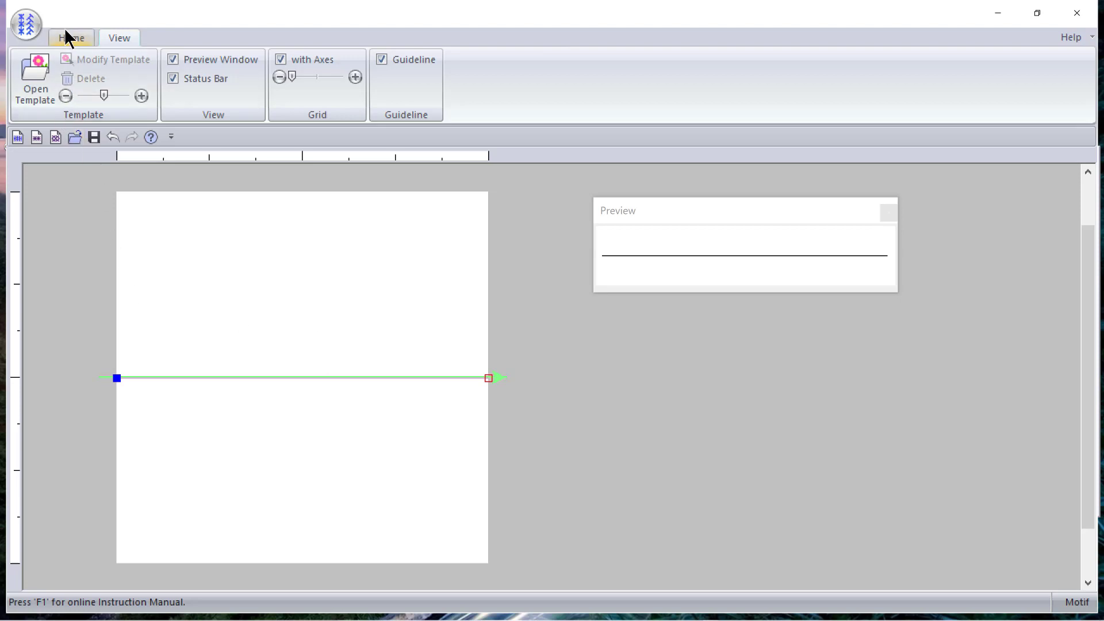
- Load the striped Christmas tree image 213.png as a tracing template, keeping all image types listed
left_click(36, 78)
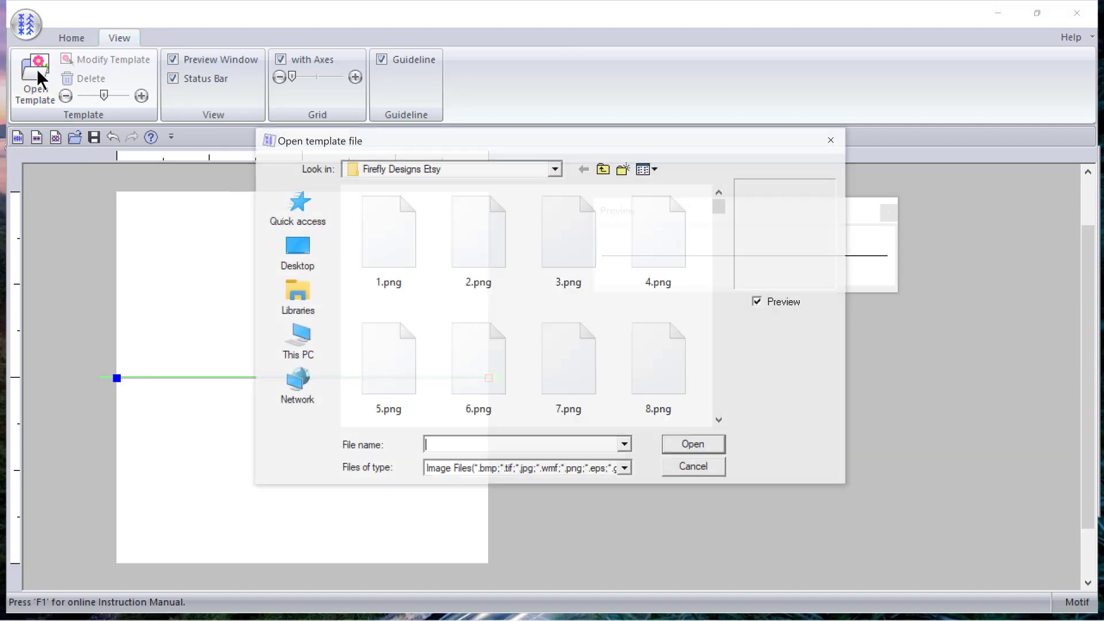
left_click_drag(722, 209, 722, 346)
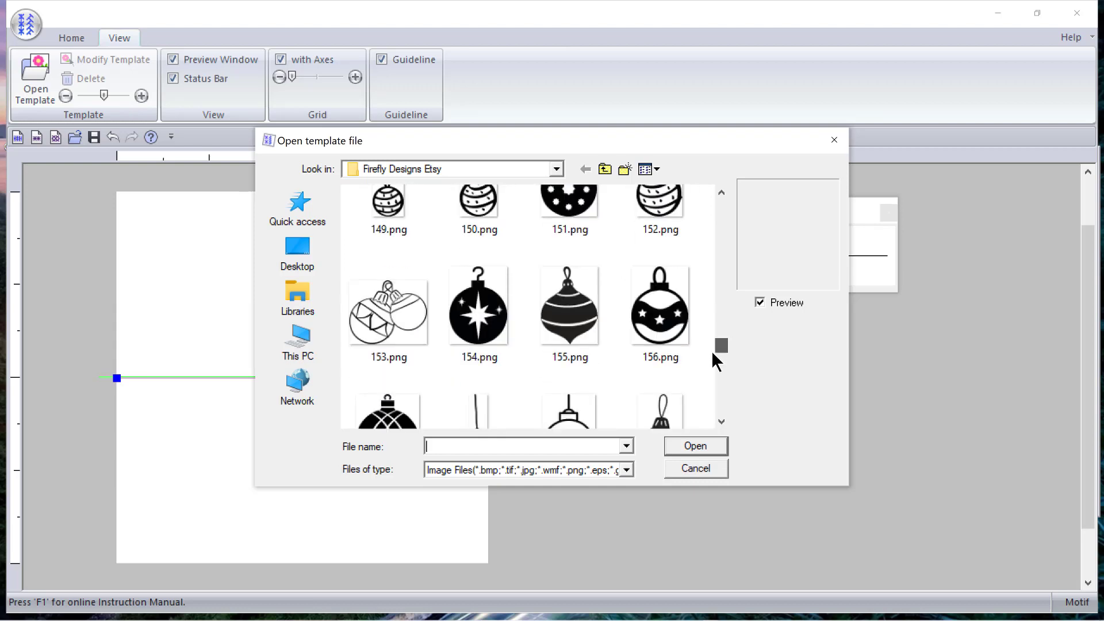
left_click_drag(721, 346, 721, 405)
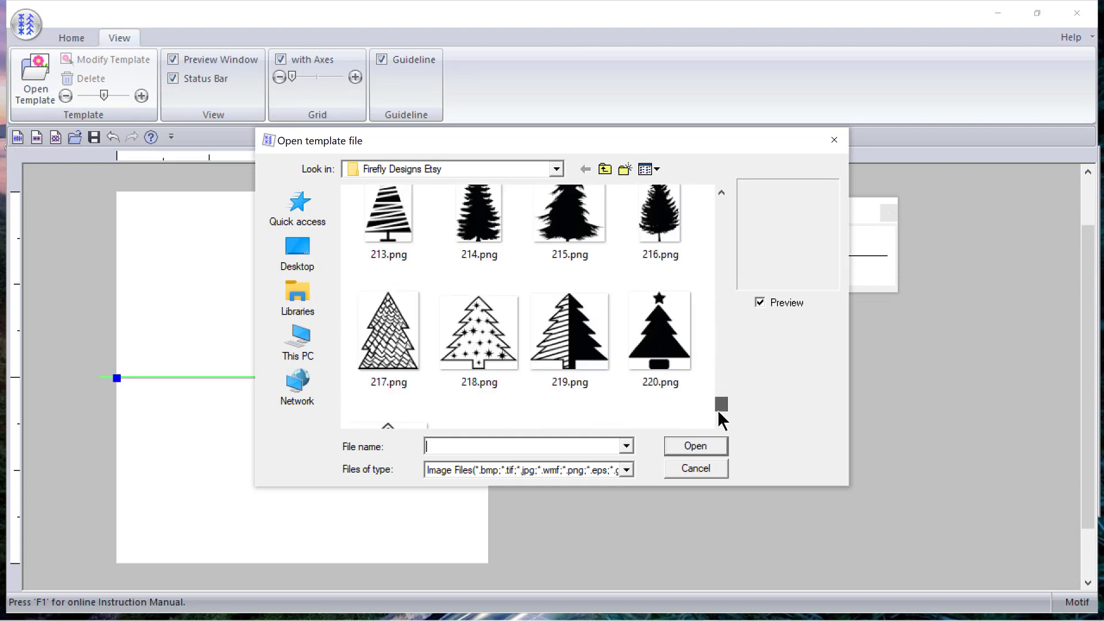
left_click_drag(721, 405, 721, 402)
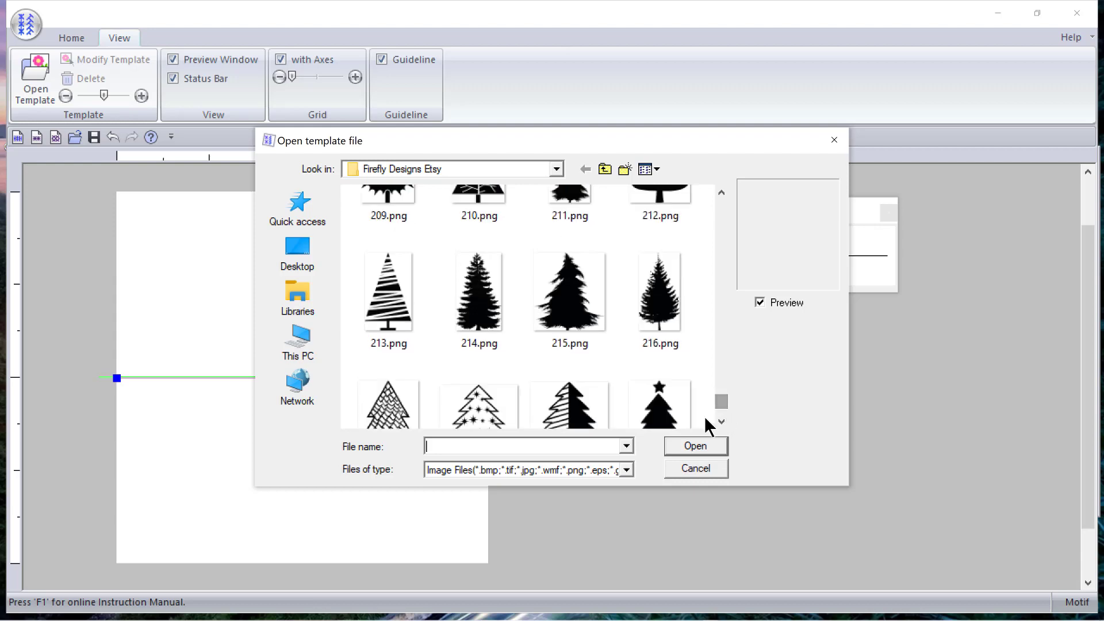
left_click(393, 311)
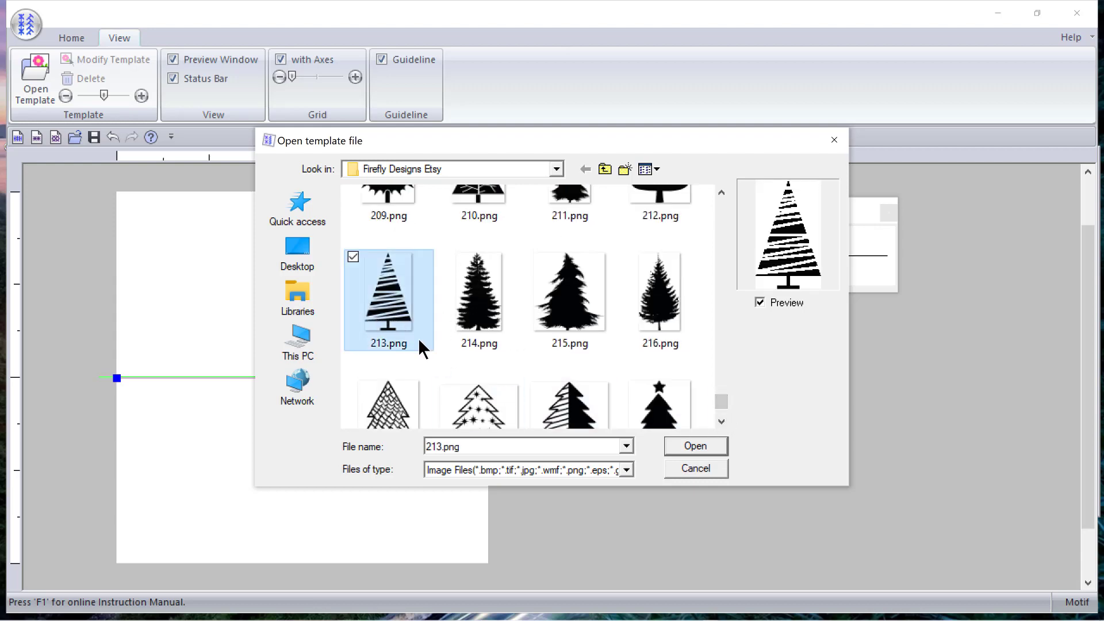
left_click(624, 470)
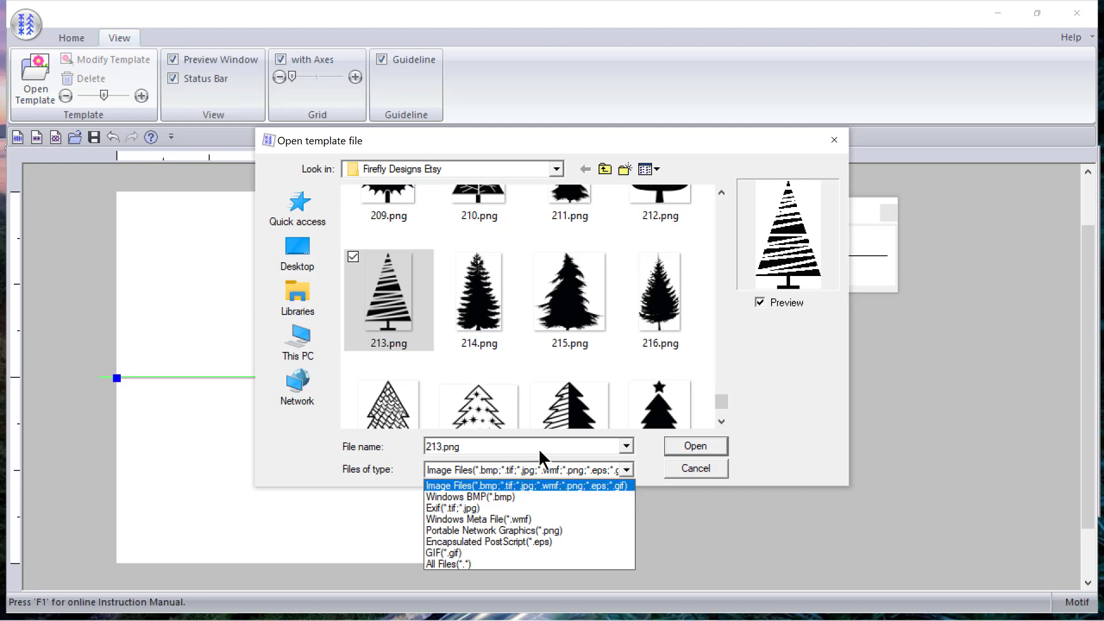
left_click(697, 447)
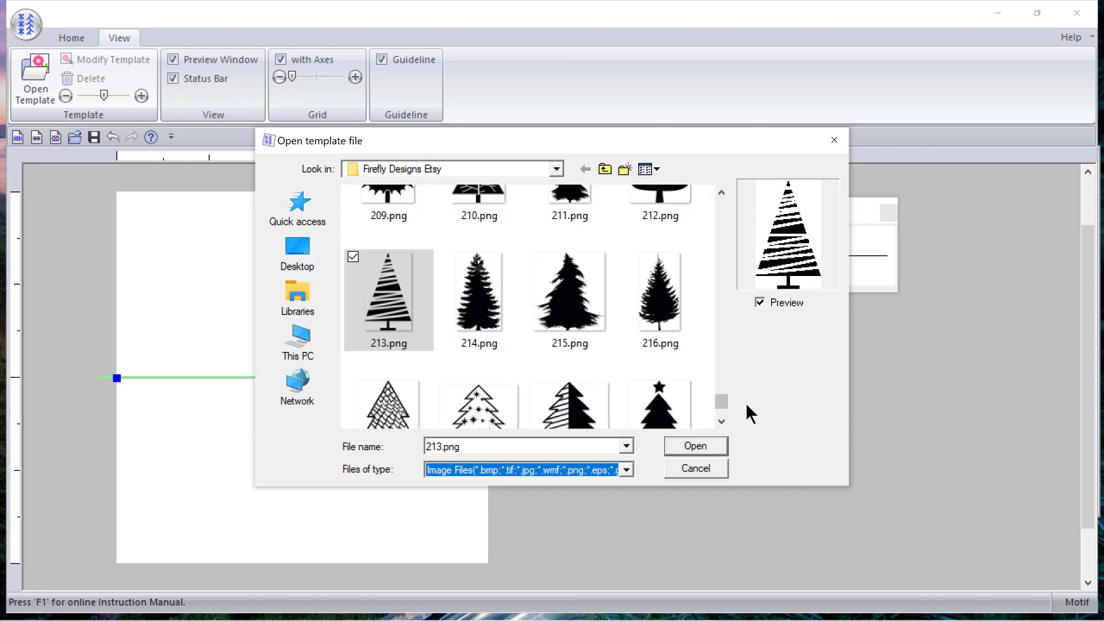
left_click(696, 446)
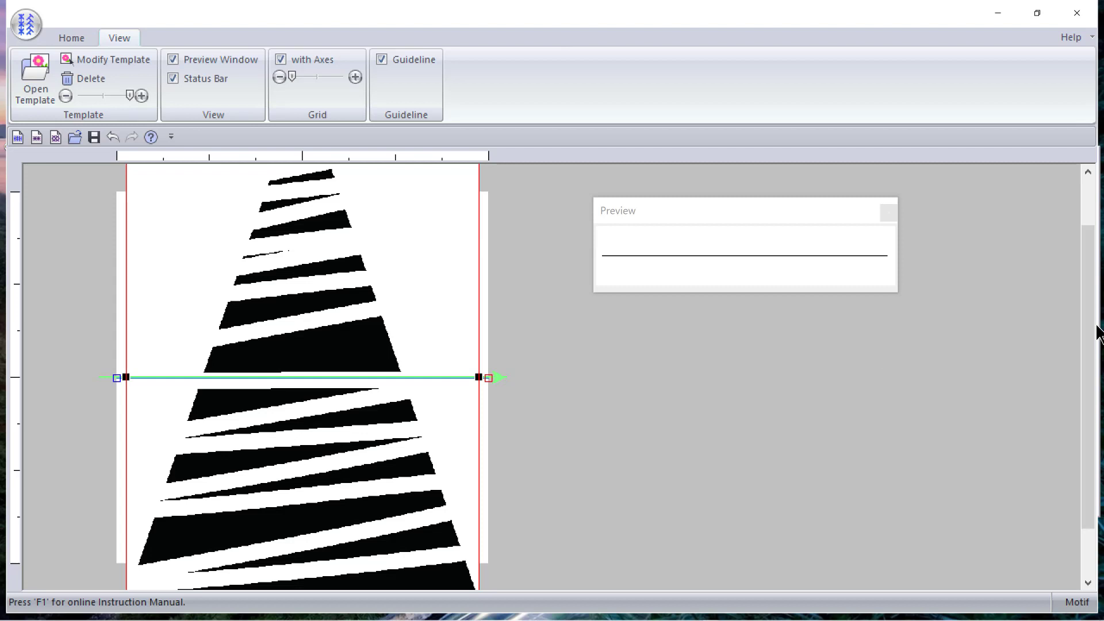
left_click_drag(1088, 371, 1086, 535)
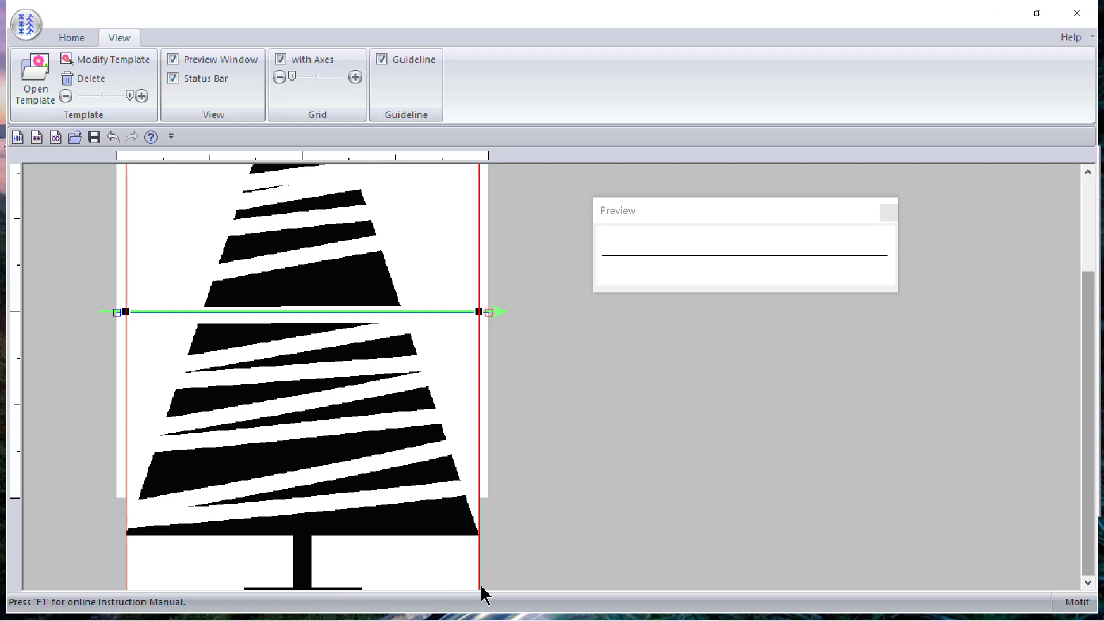
- Scale the tree template down in stages and centre it with its trunk base resting on the motif line
mouse_move(467, 565)
left_mouse_down()
mouse_move(444, 410)
mouse_move(484, 492)
left_mouse_up()
left_click_drag(451, 445, 323, 232)
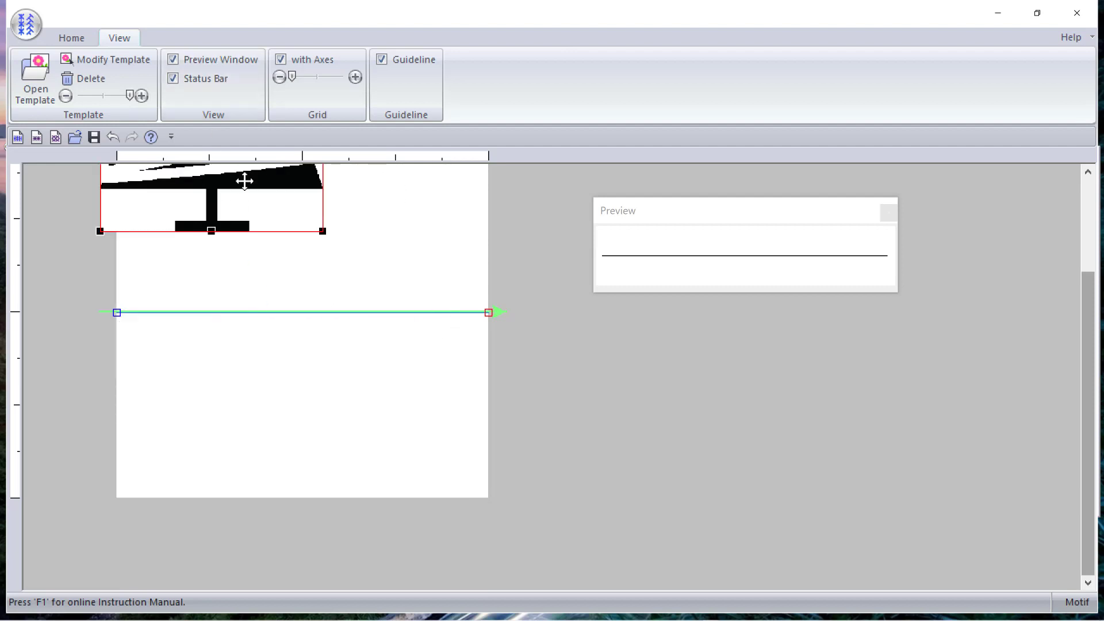
left_click_drag(222, 194, 330, 318)
left_click_drag(1087, 324, 1087, 283)
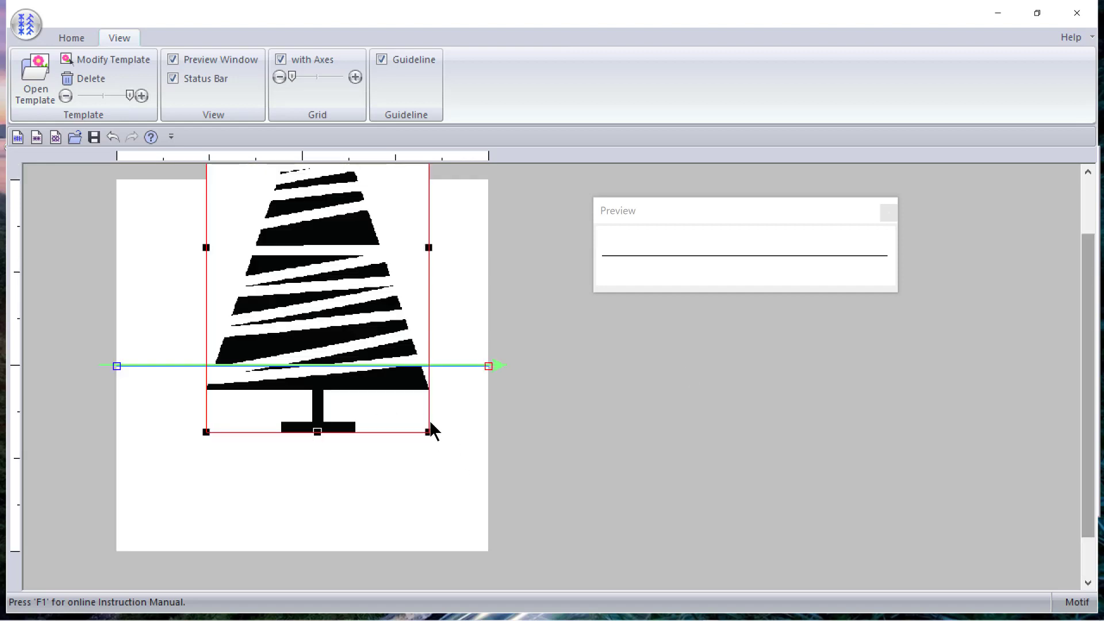
left_click_drag(425, 430, 361, 321)
left_click_drag(280, 235, 280, 279)
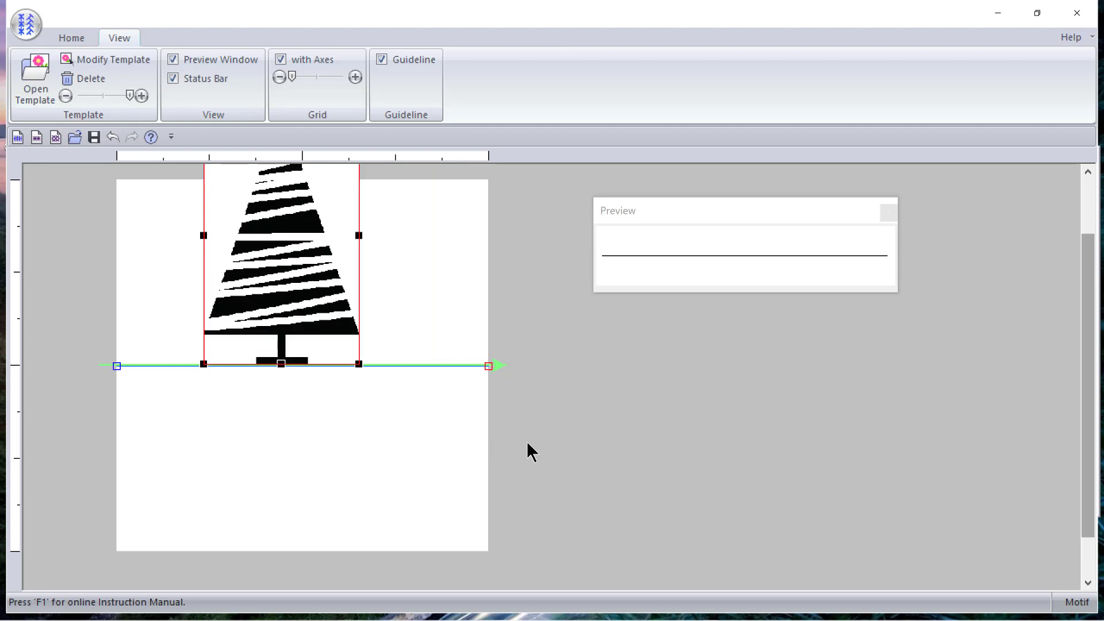
left_click_drag(358, 366, 293, 256)
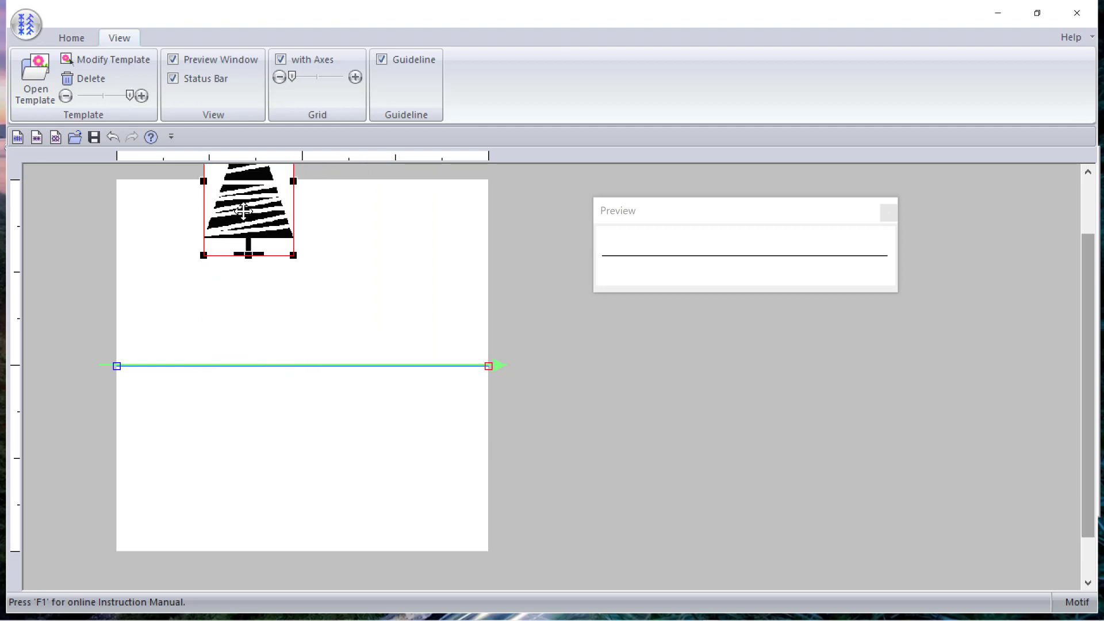
left_click_drag(243, 219, 283, 321)
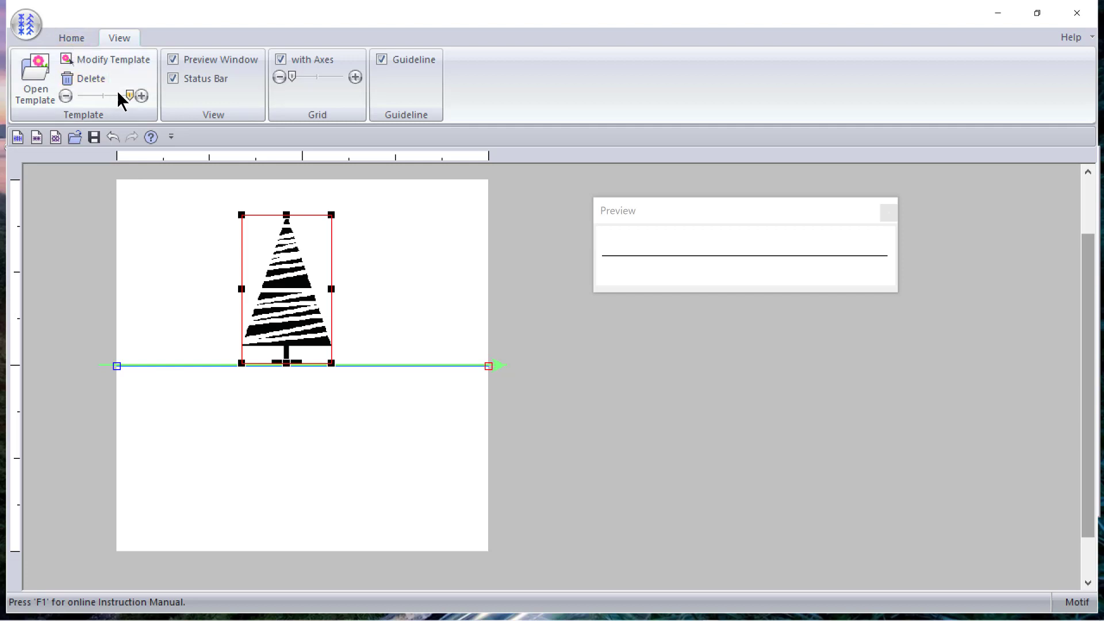
- Fade the template to grey with the density slider and display a finer grid over the canvas
left_click_drag(117, 95, 104, 95)
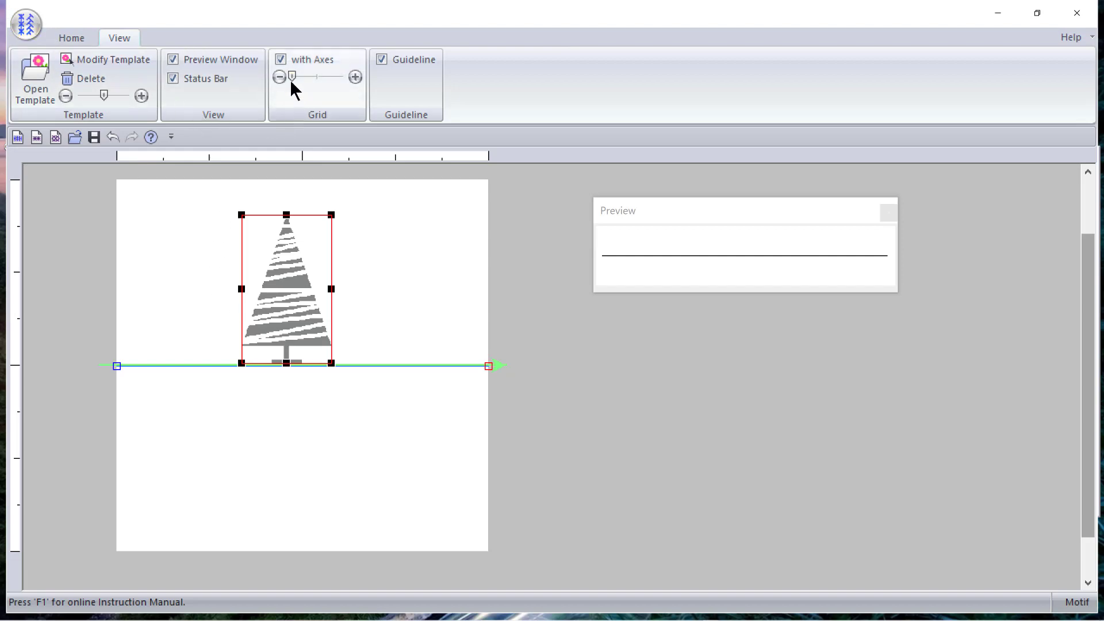
left_click_drag(292, 76, 317, 77)
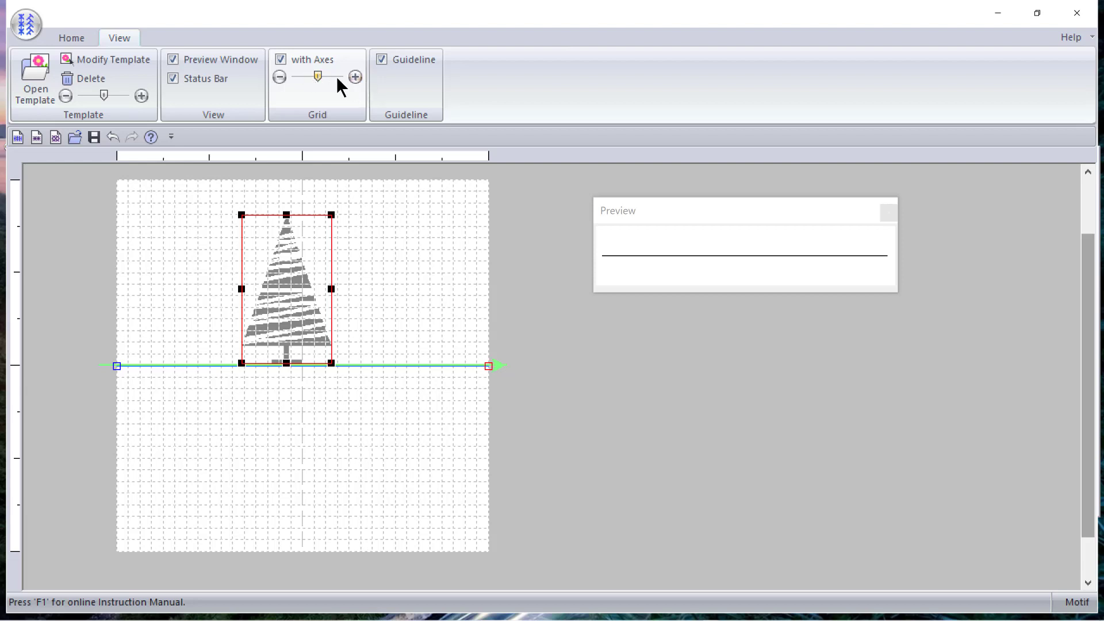
left_click_drag(317, 78, 332, 78)
left_click_drag(332, 76, 321, 76)
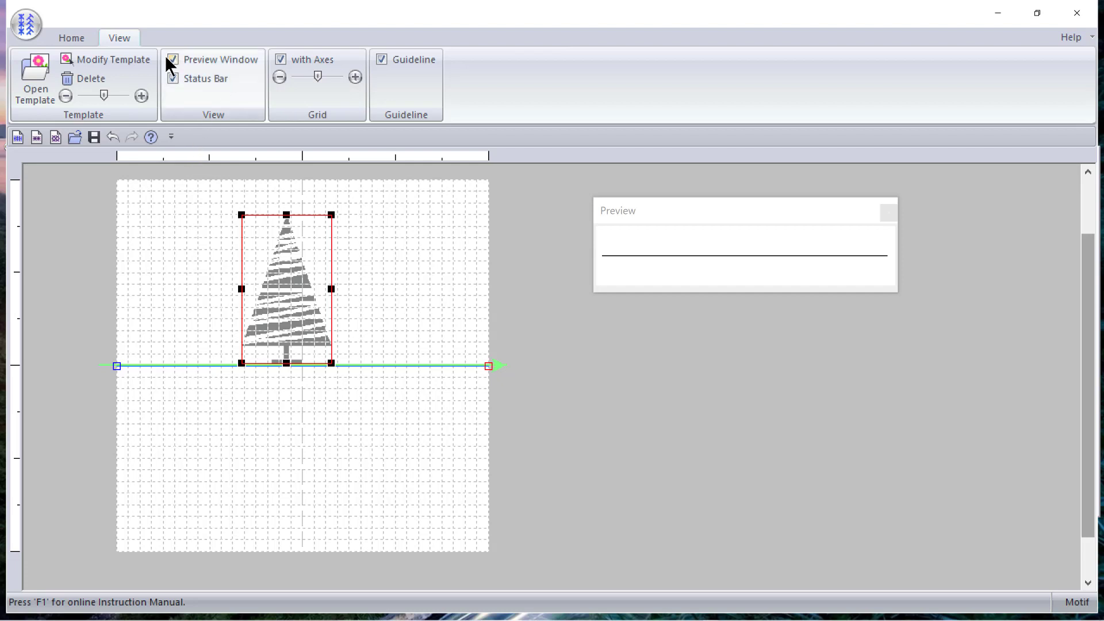
- Deselect the tree, switch to Select Point and add three points along the straight motif line
left_click(66, 39)
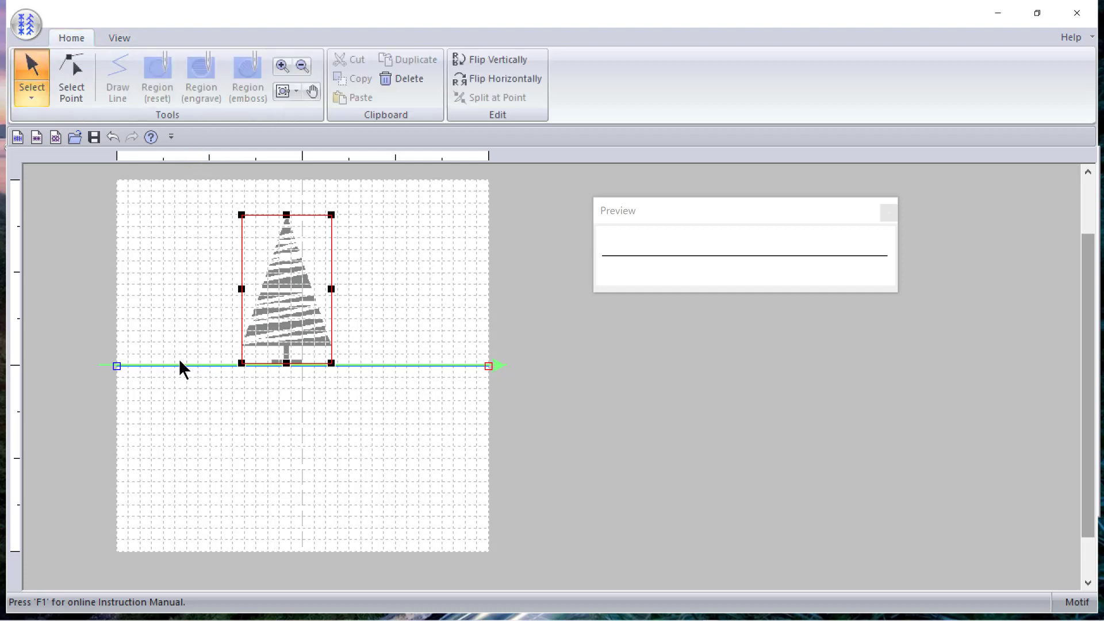
left_click(133, 370)
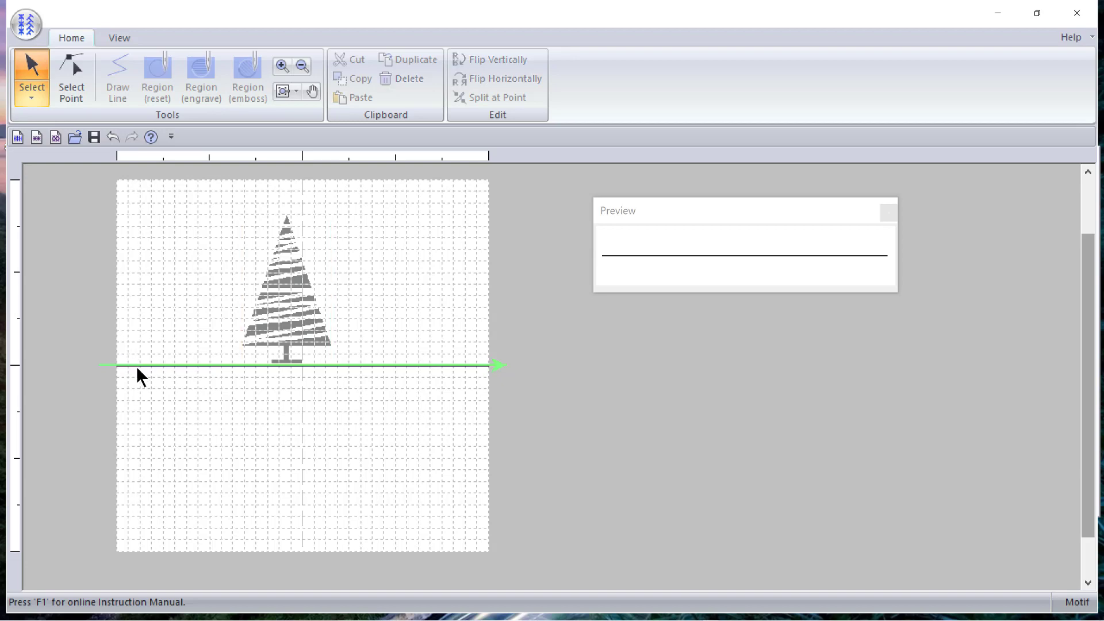
left_click(71, 77)
left_click(136, 367)
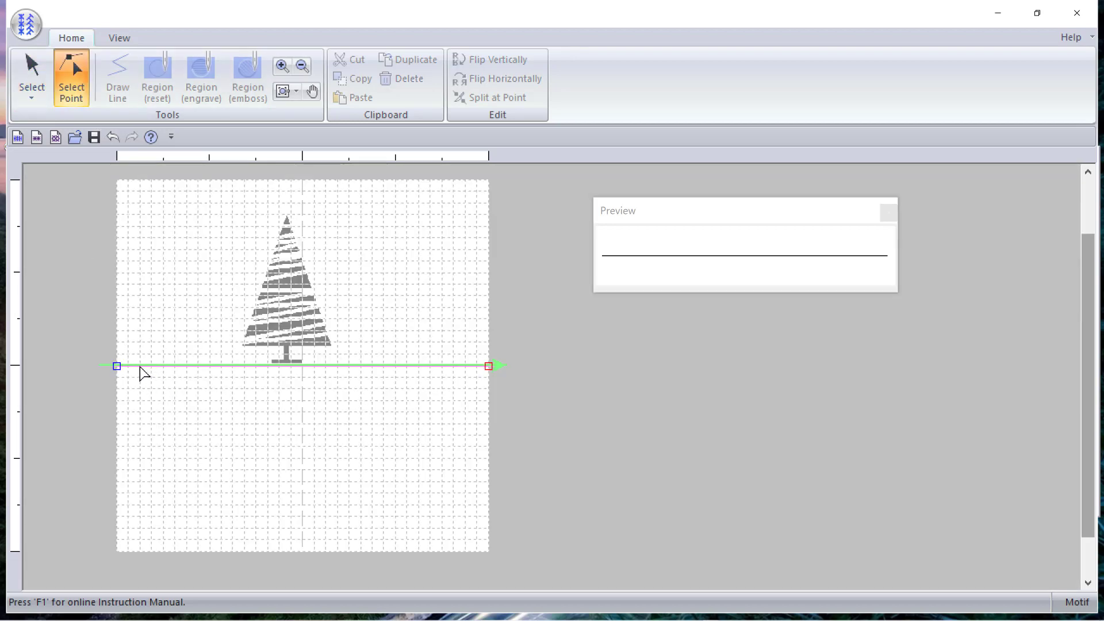
left_click(140, 367)
left_click(169, 368)
left_click(167, 370)
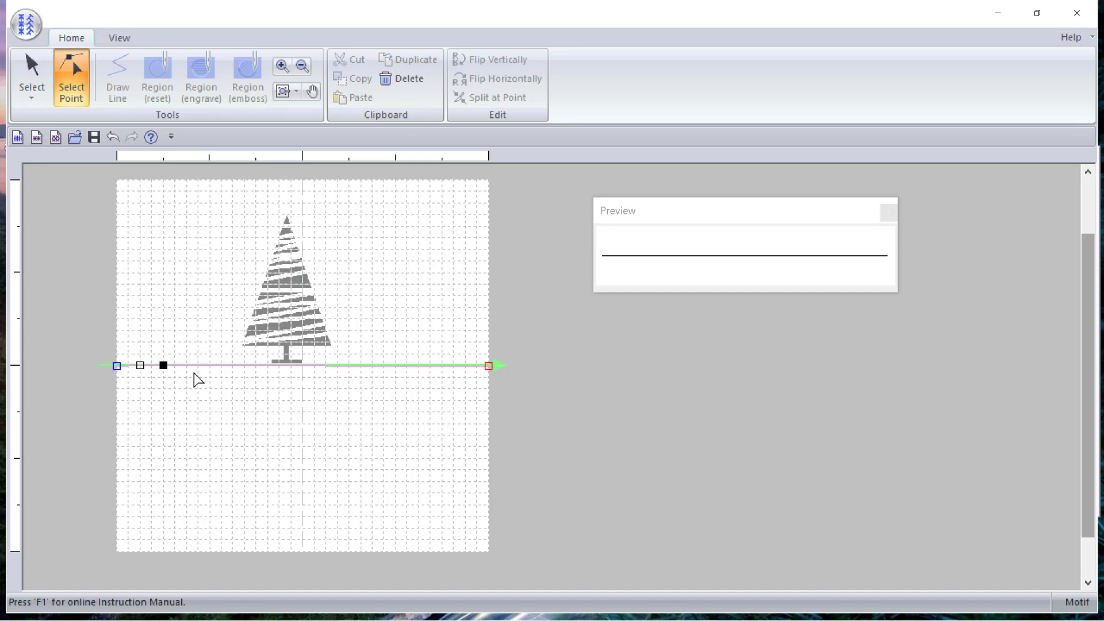
left_click(197, 370)
- Move points under and up to the tree base, then pull the path down into a deep V below it
left_click(143, 369)
left_click_drag(198, 364, 275, 369)
left_click_drag(140, 364, 267, 365)
left_click(165, 369)
left_click(268, 355)
left_click(199, 367)
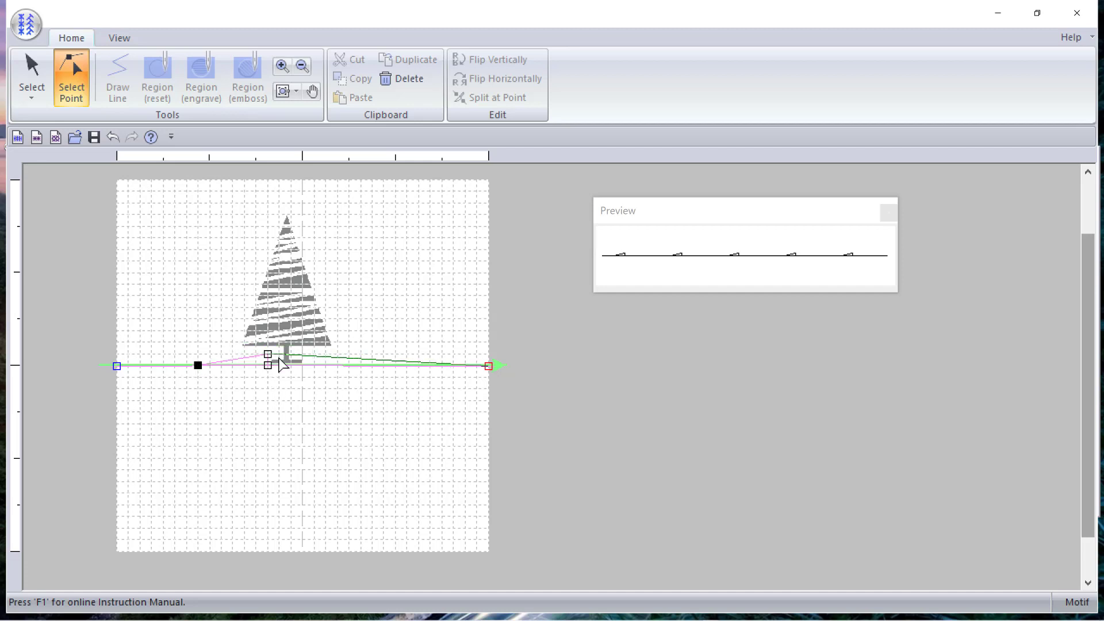
left_click(412, 496)
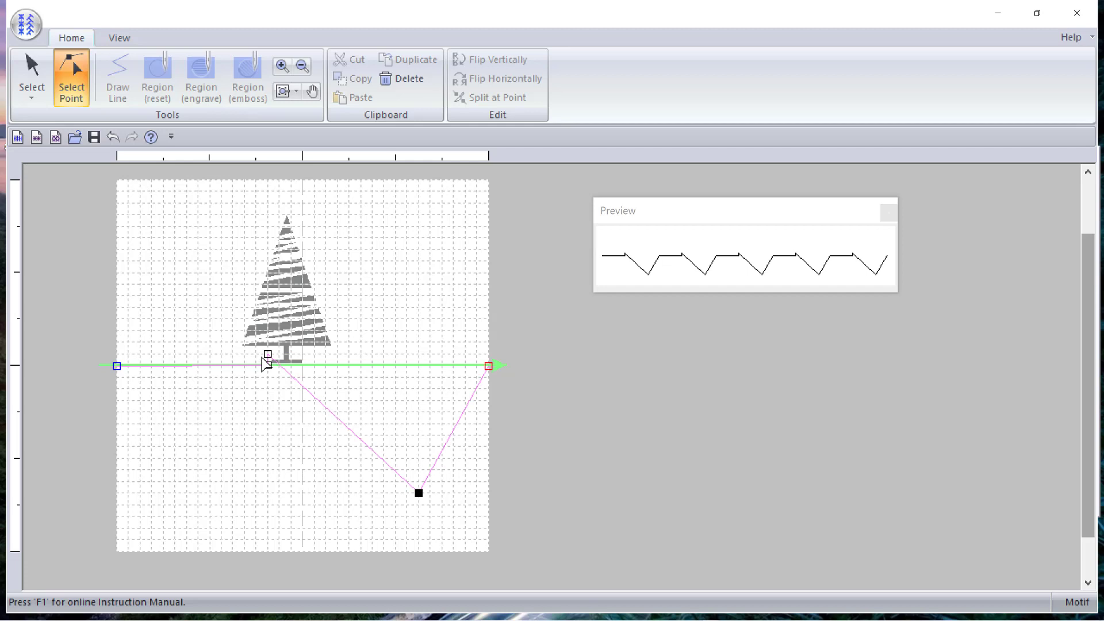
left_click(268, 354)
left_click_drag(268, 355, 198, 412)
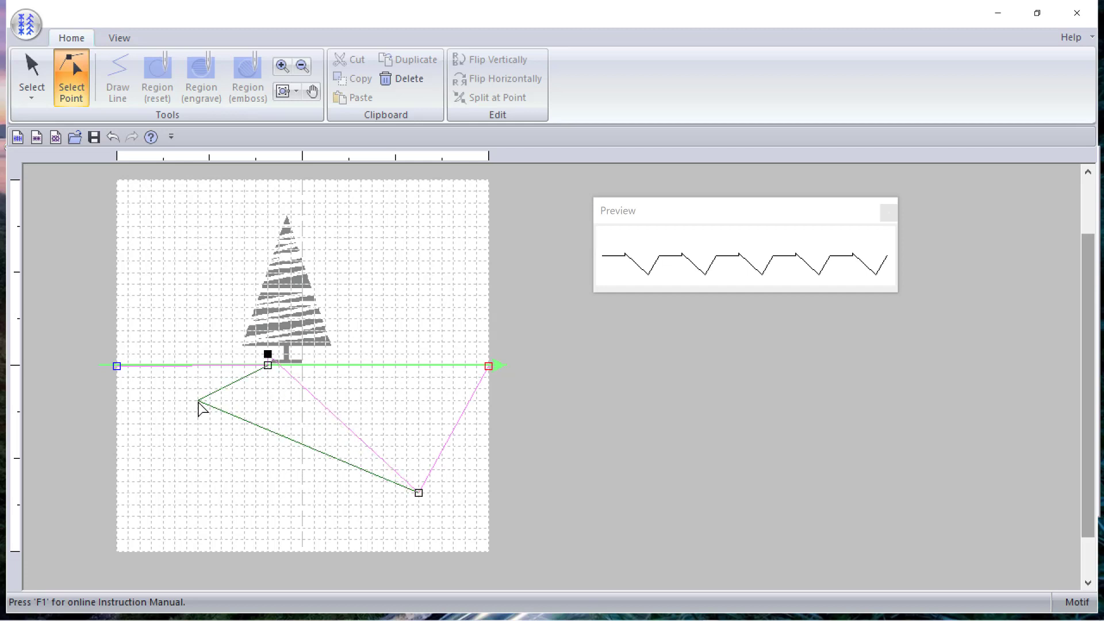
- Add three points on the lower V segment and move one of them up to the tree base
left_click(231, 408)
left_click(224, 398)
left_click(223, 426)
left_click(248, 438)
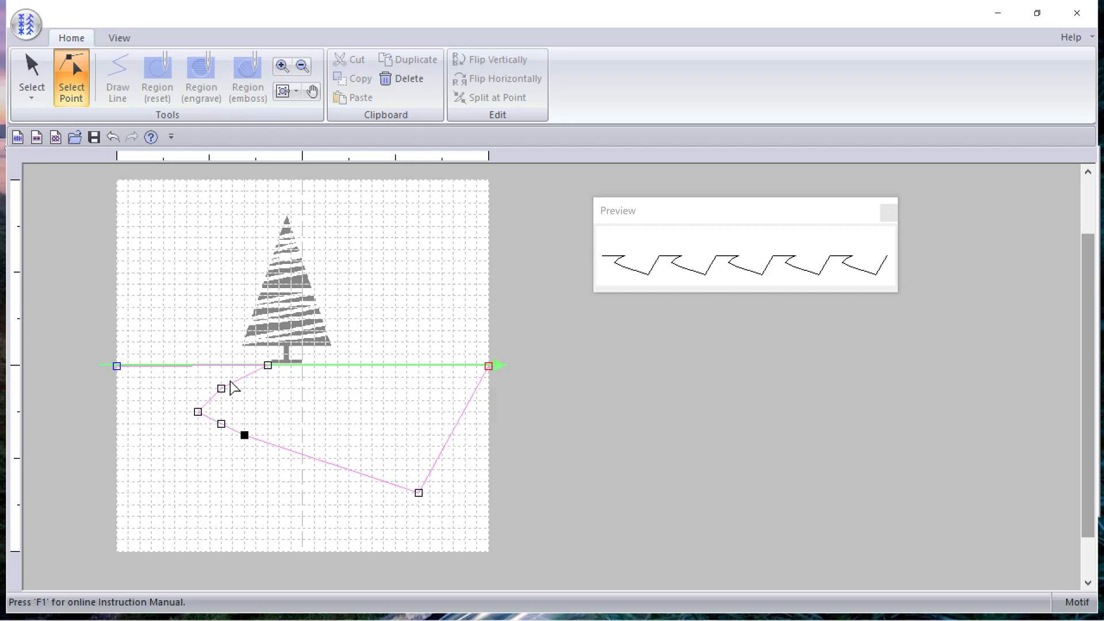
left_click_drag(221, 390, 269, 365)
left_click_drag(197, 413, 289, 357)
left_click_drag(288, 359, 288, 359)
- Raise two lower points to the tree base and its left, and add a point on the V's diagonal
left_click(223, 426)
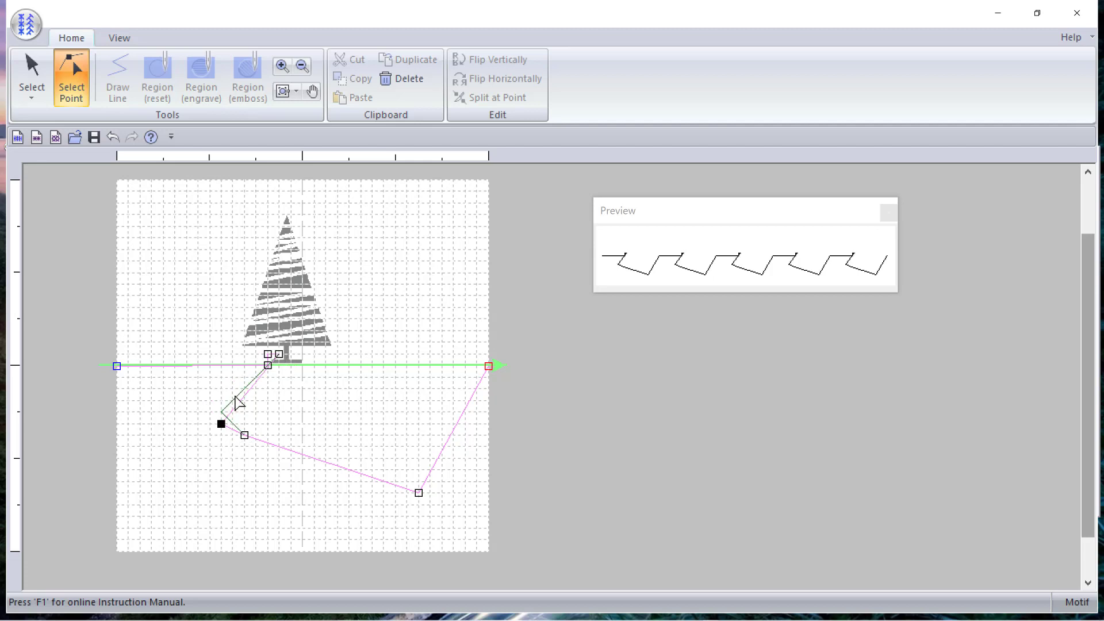
left_click(284, 351)
left_click(245, 438)
left_click(250, 352)
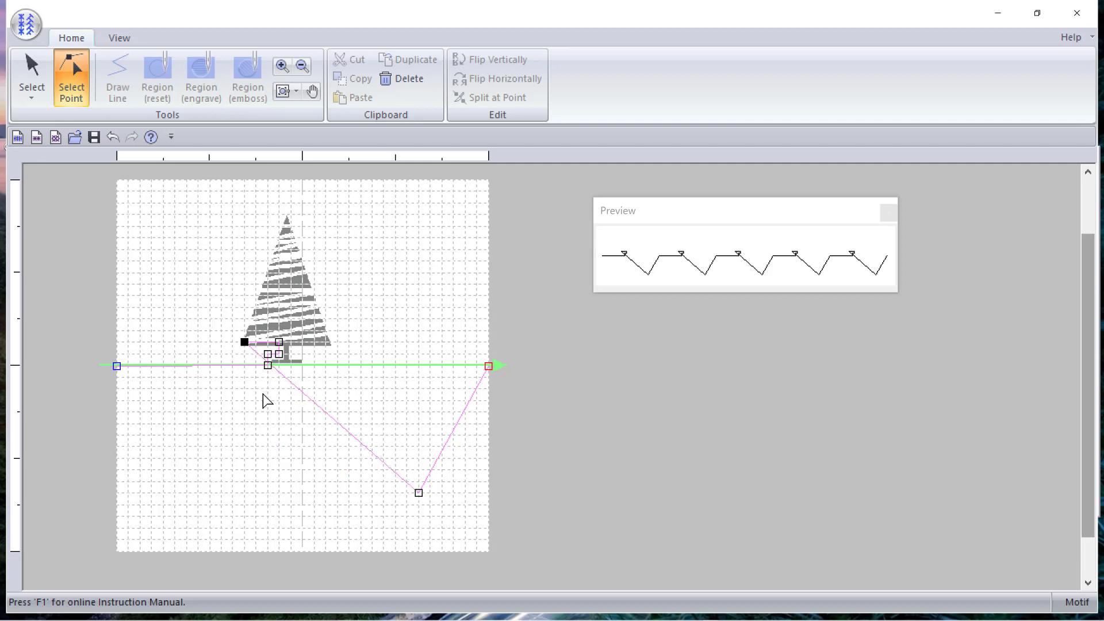
left_click(291, 382)
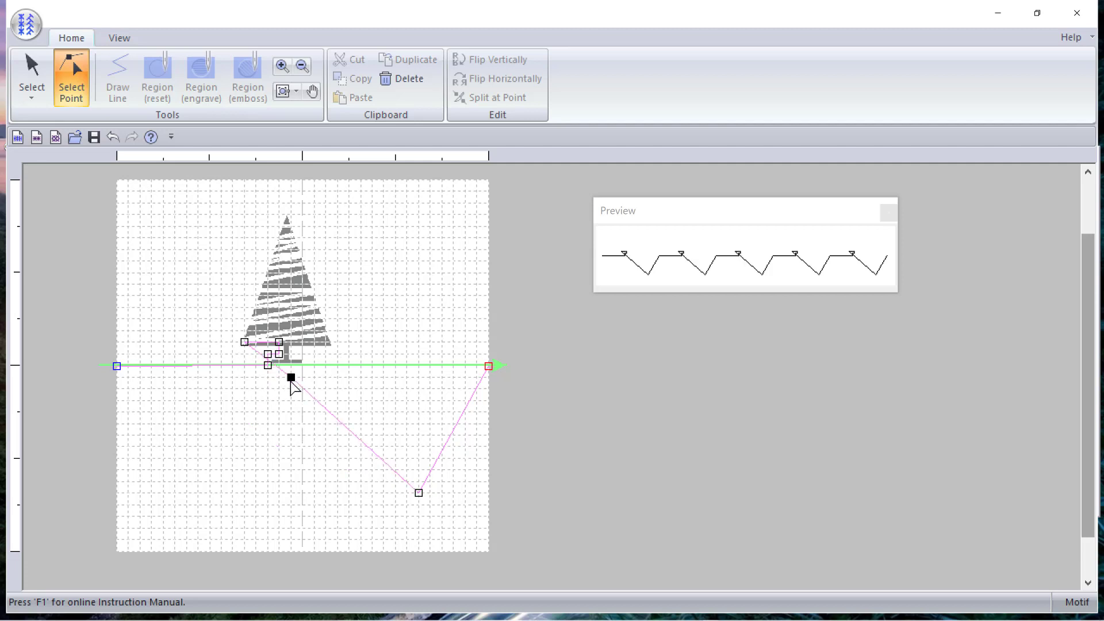
left_click(323, 428)
left_click(317, 403)
- Move the bend to the tree base, delete the stray point below, and set a point on the baseline at the trunk base
left_click(268, 366)
left_click_drag(199, 373, 255, 382)
mouse_move(254, 382)
left_mouse_down()
mouse_move(274, 357)
mouse_move(270, 444)
left_mouse_up()
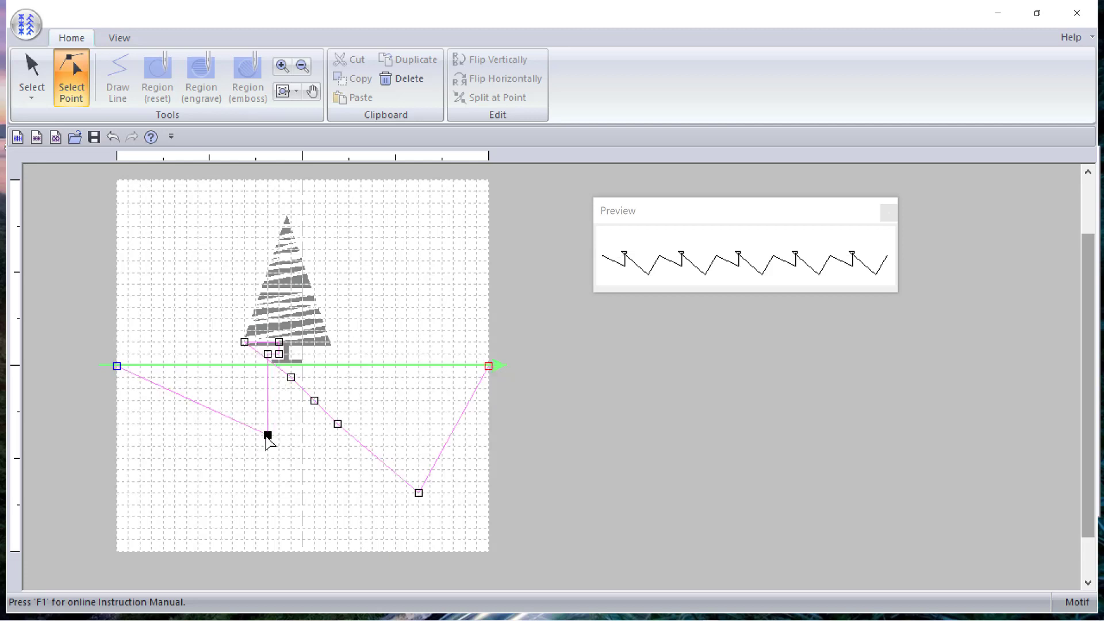
right_click(269, 438)
left_click(297, 476)
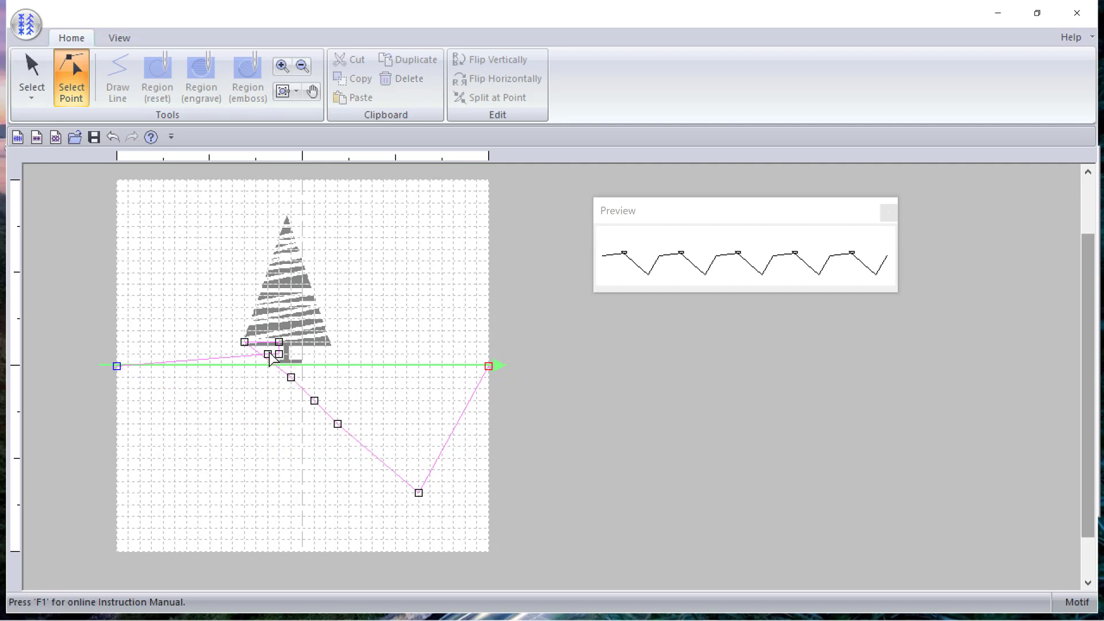
left_click_drag(270, 363, 268, 354)
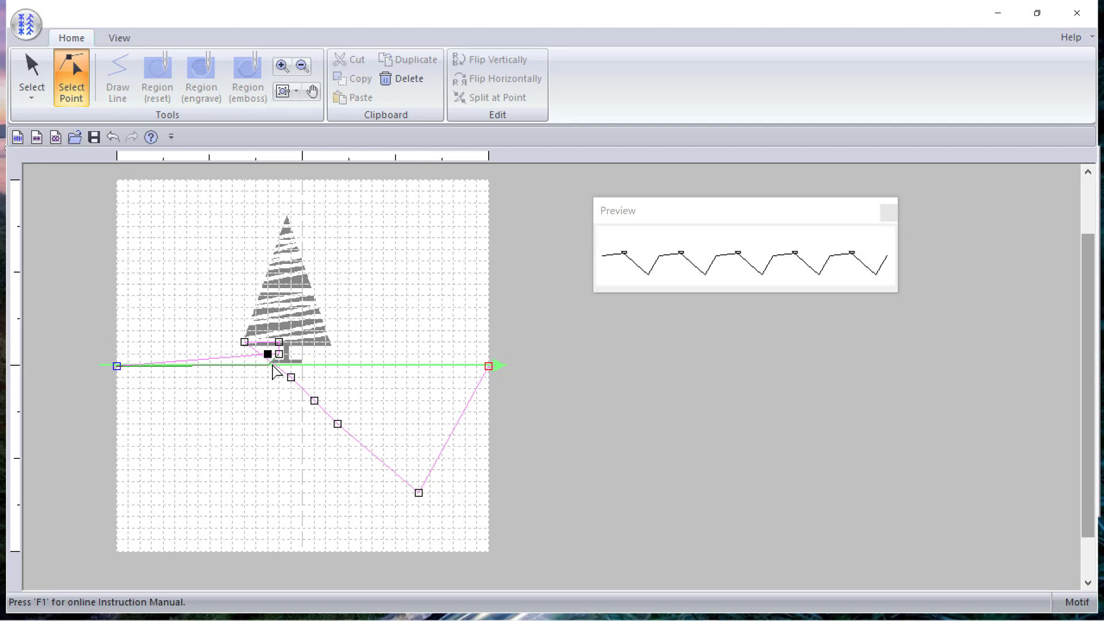
left_click(277, 369)
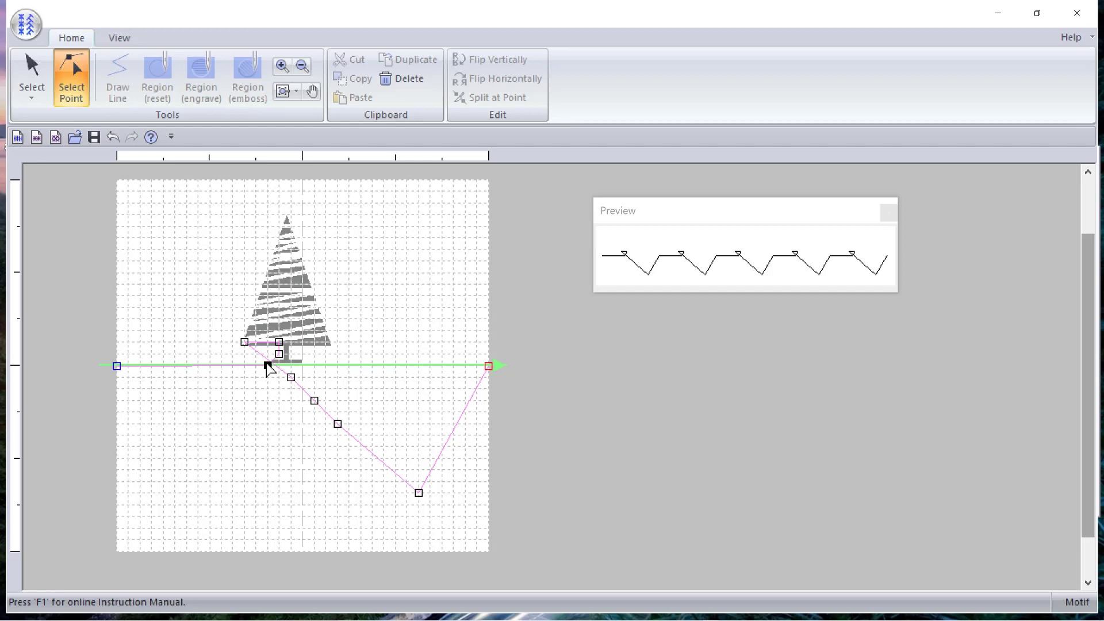
left_click(268, 366)
left_click_drag(267, 366, 278, 364)
- Drag motif points onto the tree's apex, right base corner and trunk top so the preview repeats tree outlines
mouse_move(291, 378)
left_mouse_down()
mouse_move(272, 179)
mouse_move(289, 224)
left_mouse_up()
left_click_drag(289, 223, 291, 216)
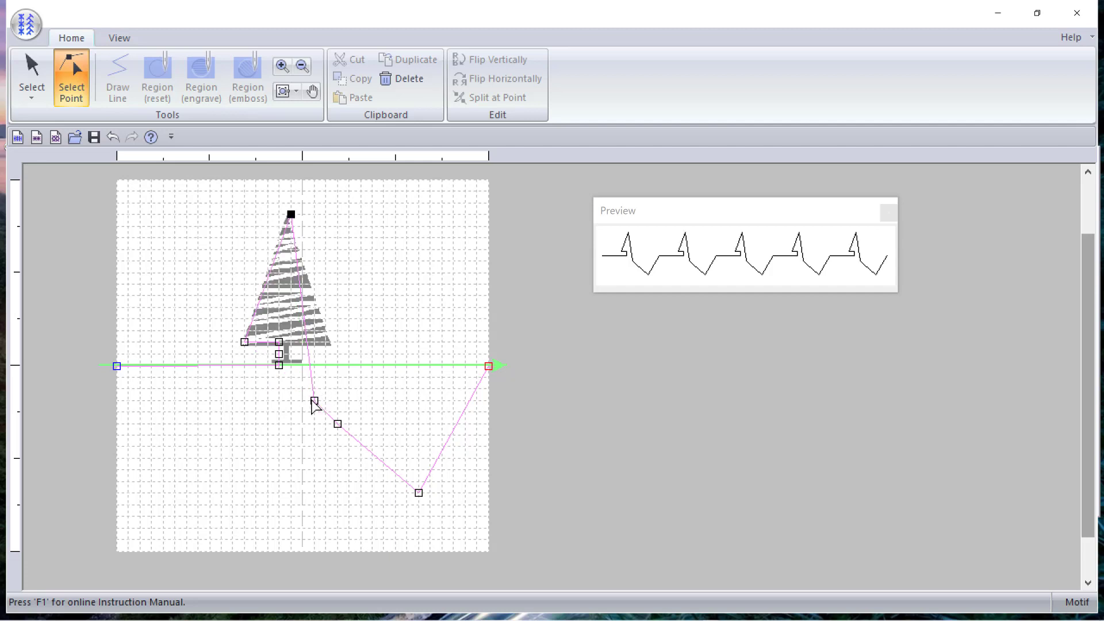
mouse_move(314, 403)
left_mouse_down()
mouse_move(330, 344)
mouse_move(336, 352)
left_mouse_up()
left_click_drag(334, 352, 325, 343)
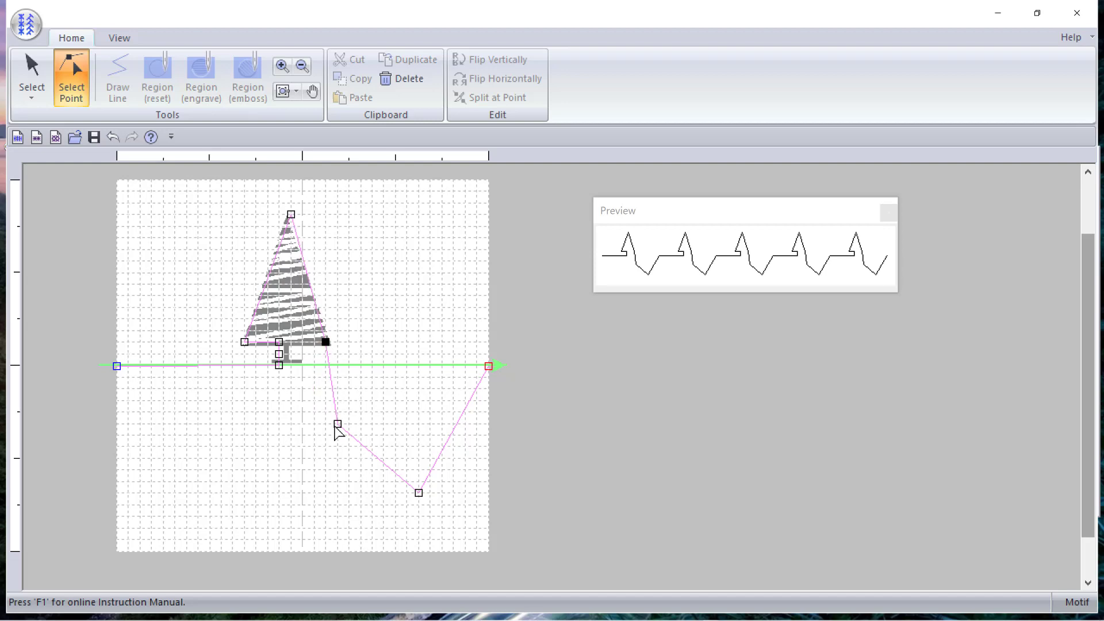
left_click_drag(337, 422, 291, 343)
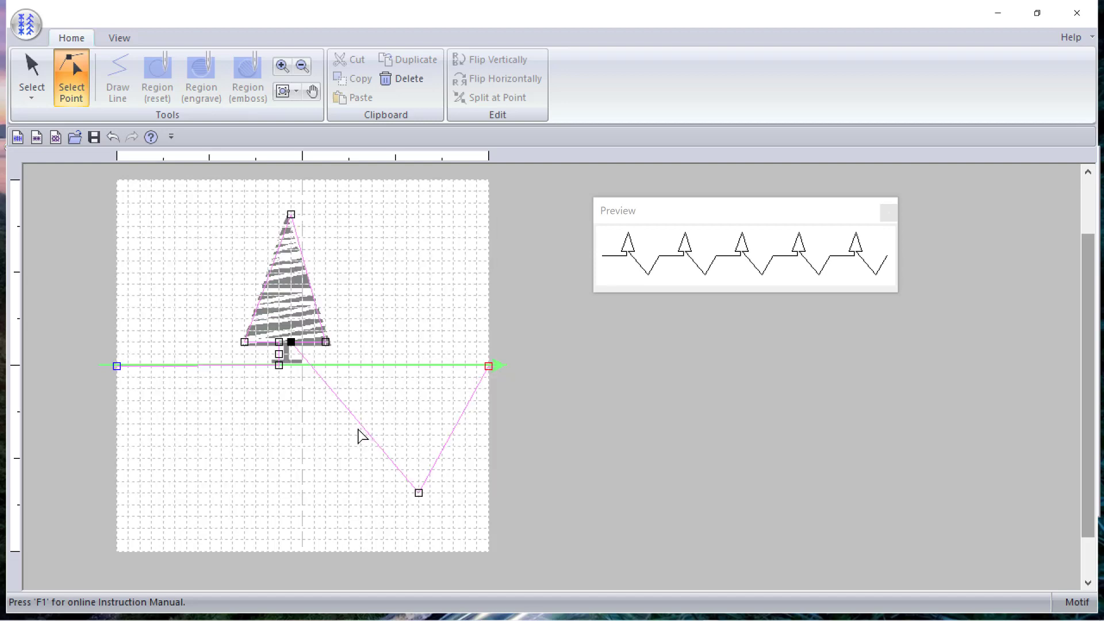
left_click(327, 391)
- Place the diagonal's start at the trunk base on the line, undoing misplacements, and raise the dip's bottom point onto the baseline
left_click_drag(326, 389, 291, 366)
key("ctrl+z")
left_click(282, 366)
key("ctrl+z")
left_click_drag(314, 389, 292, 367)
left_click(418, 493)
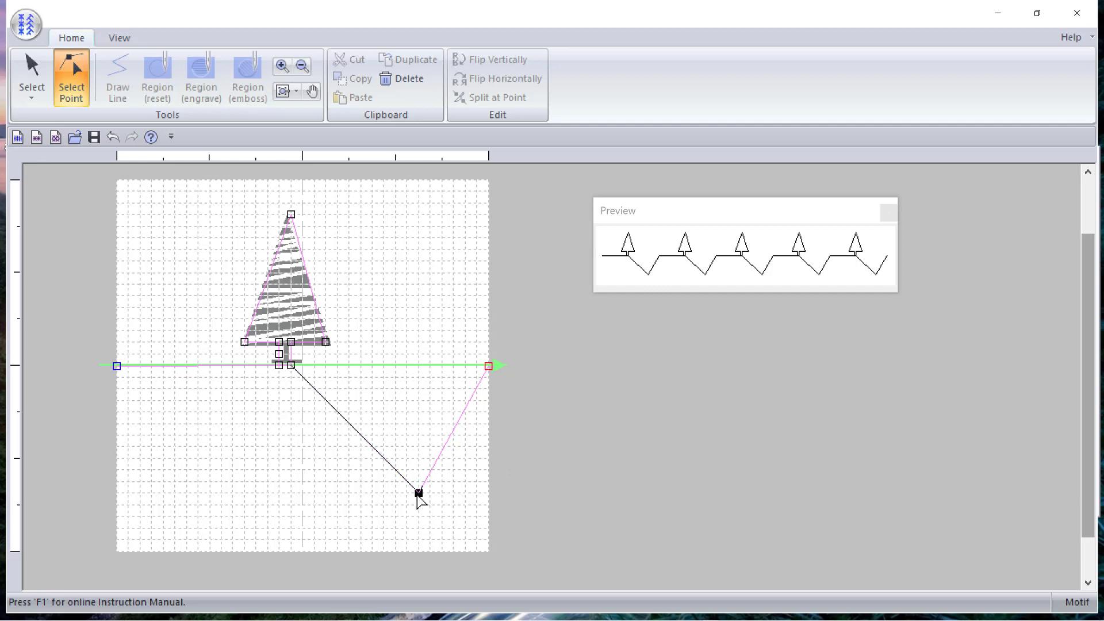
left_click(422, 371)
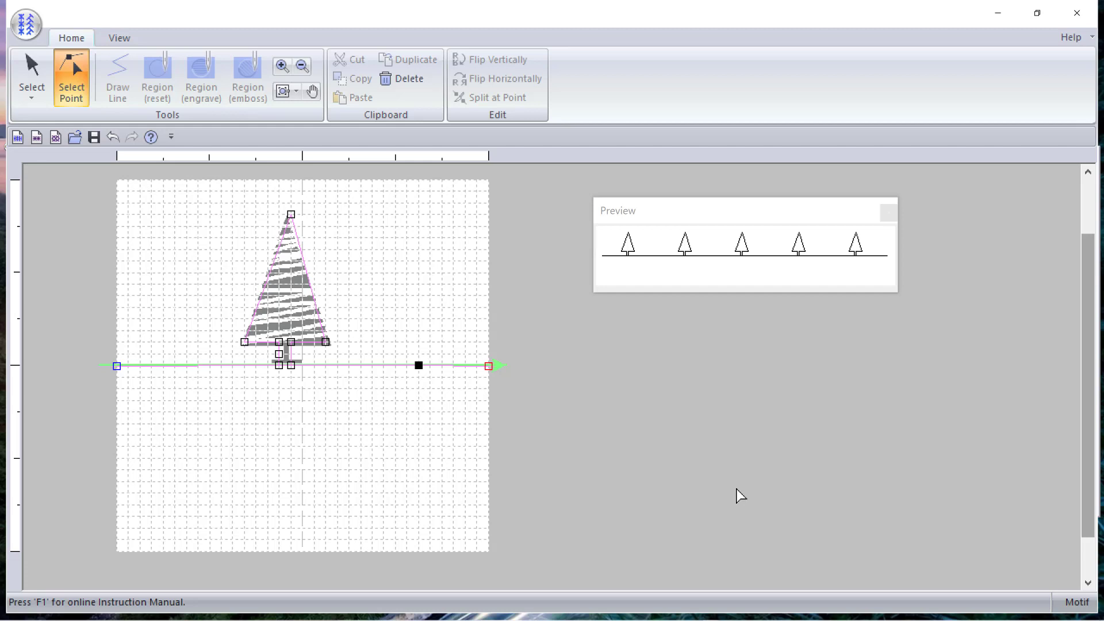
- Save the motif as 'christmas tree 5' with Default Size 12.5 mm and close the editor
left_click(25, 23)
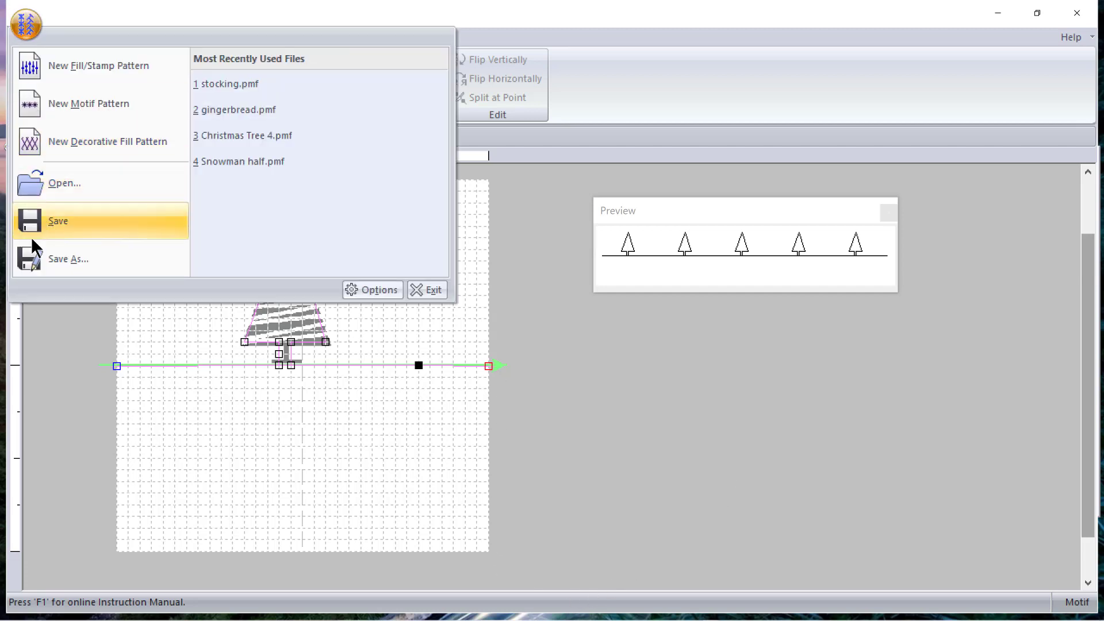
left_click(67, 259)
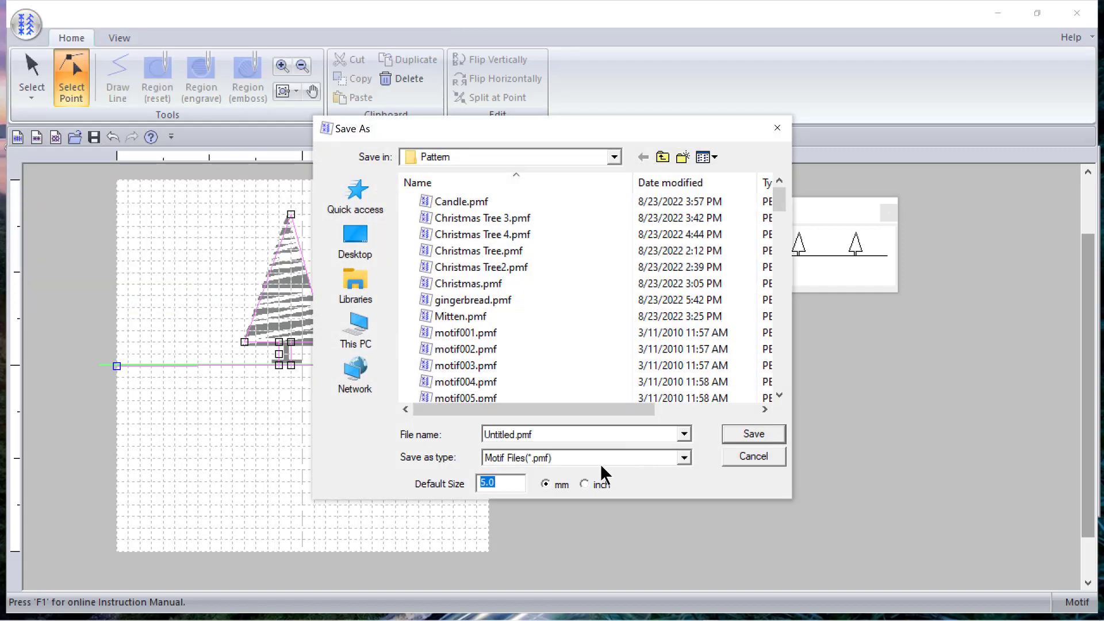
left_click(556, 435)
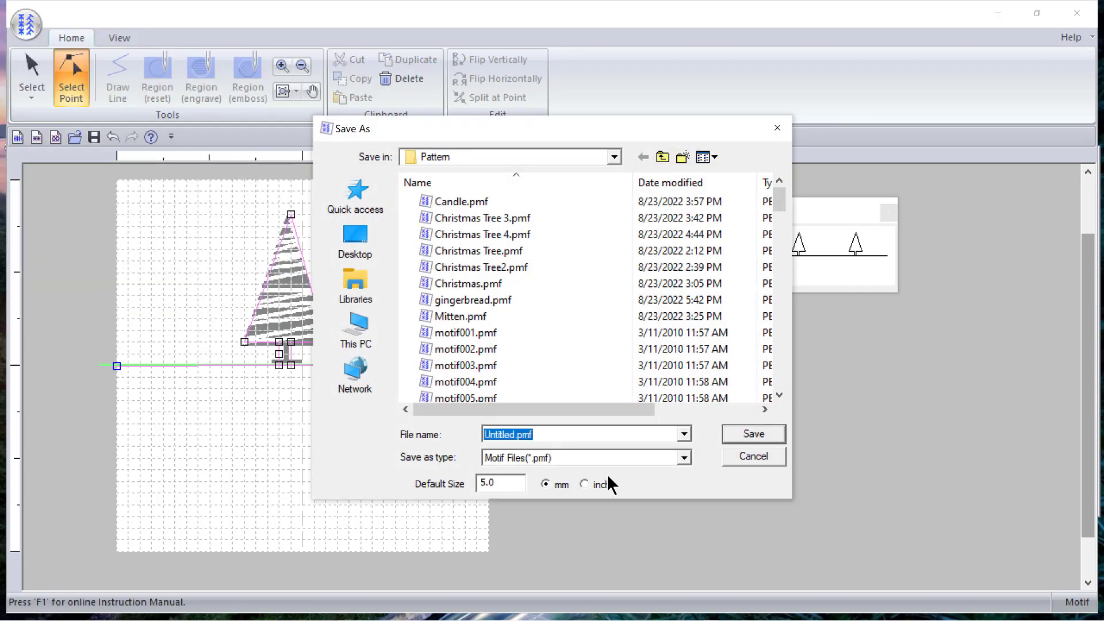
type("chris")
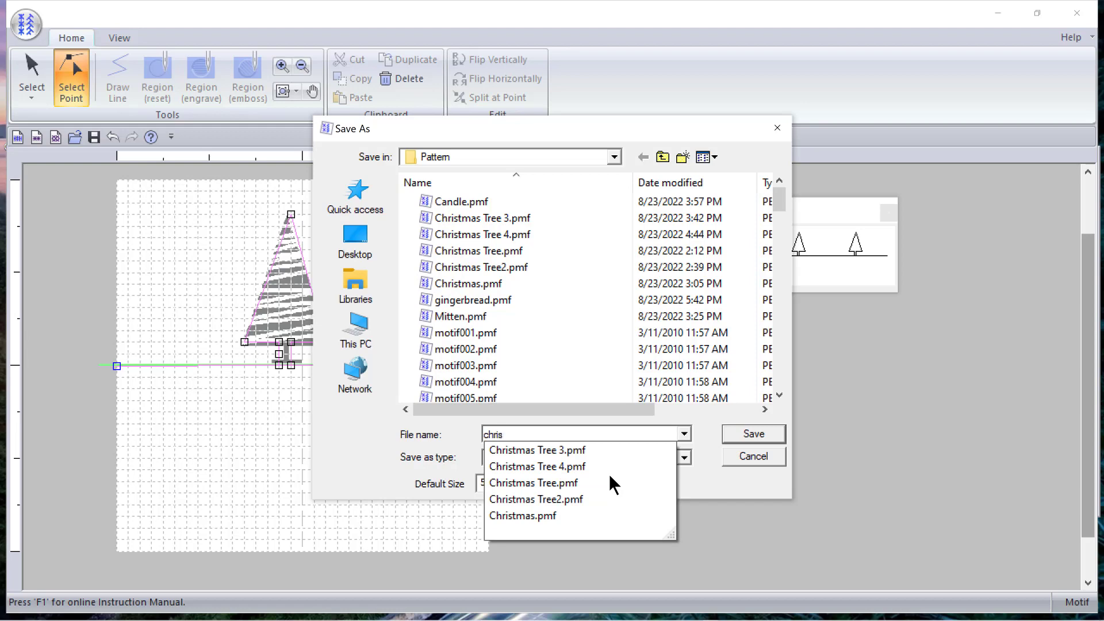
type("tmas")
type(" tr")
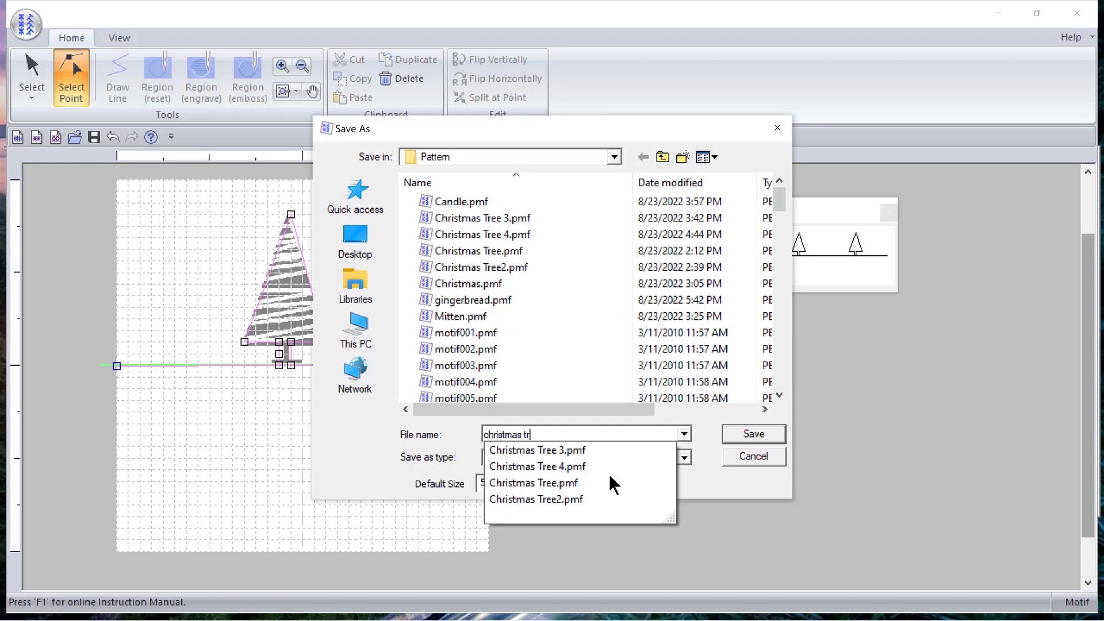
type("ee 5")
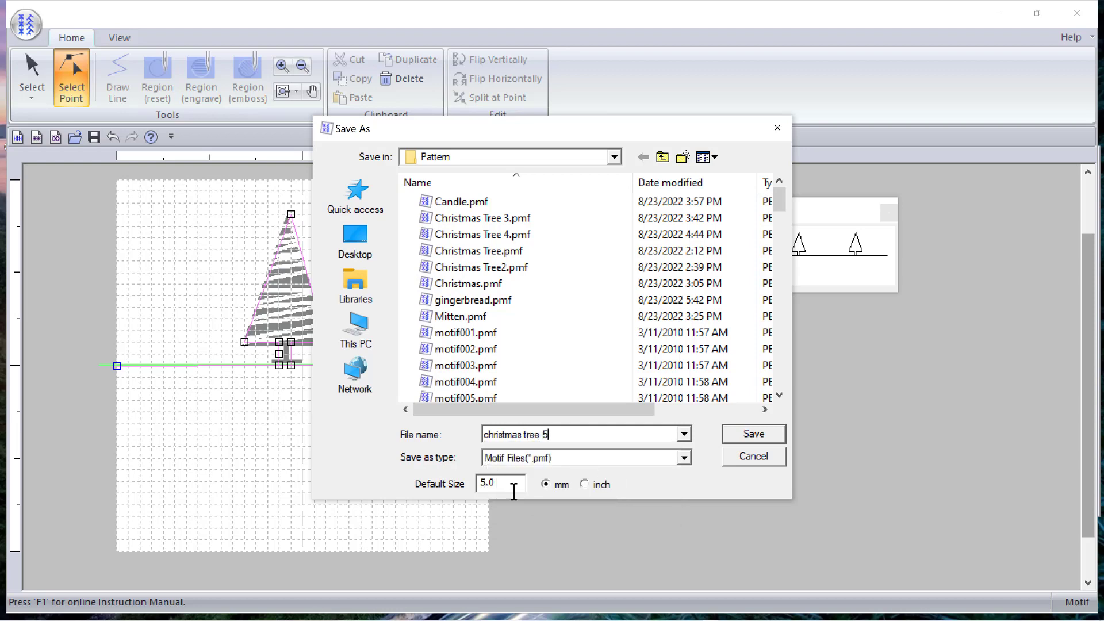
left_click_drag(513, 485, 425, 485)
type("12.5")
left_click(762, 436)
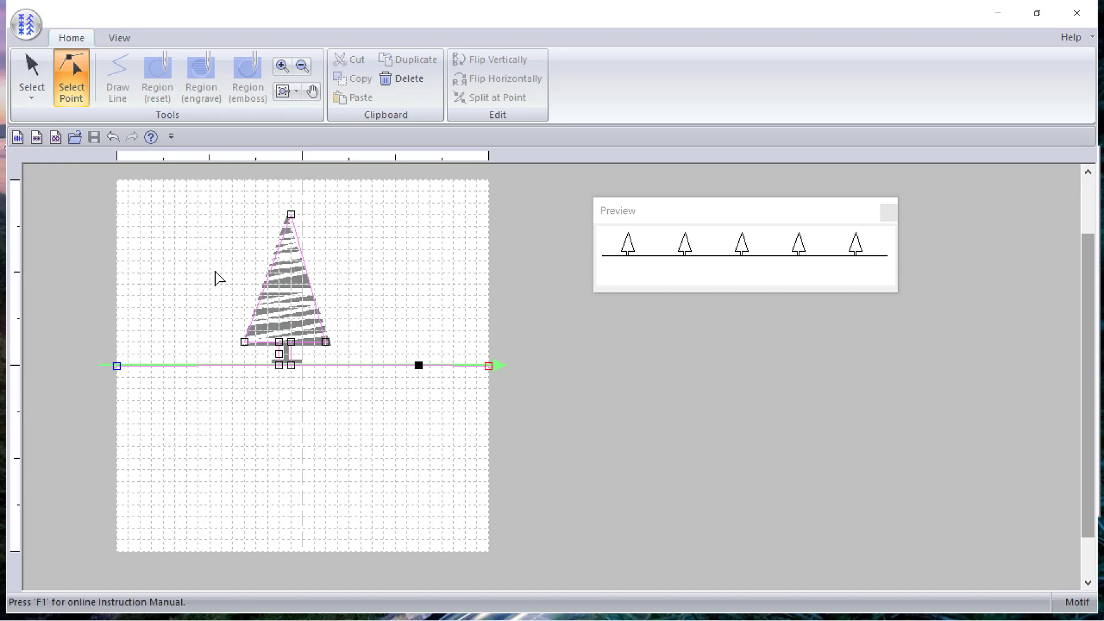
left_click(1080, 15)
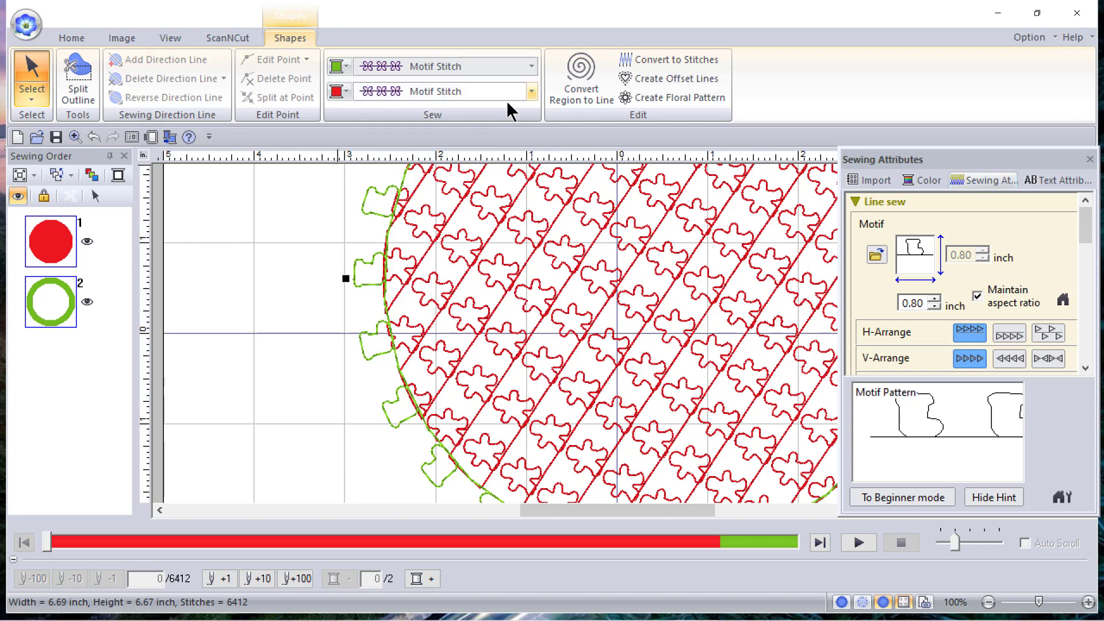
- Set the circle's region sew type to Fill Stitch and check the View attribute panels
left_click(529, 90)
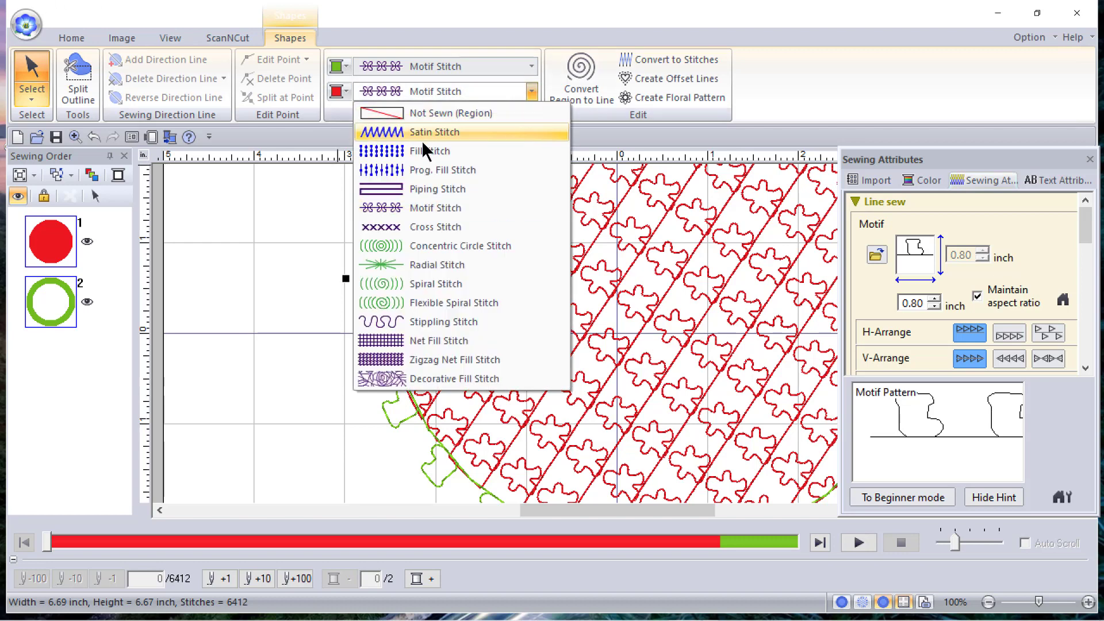
left_click(384, 155)
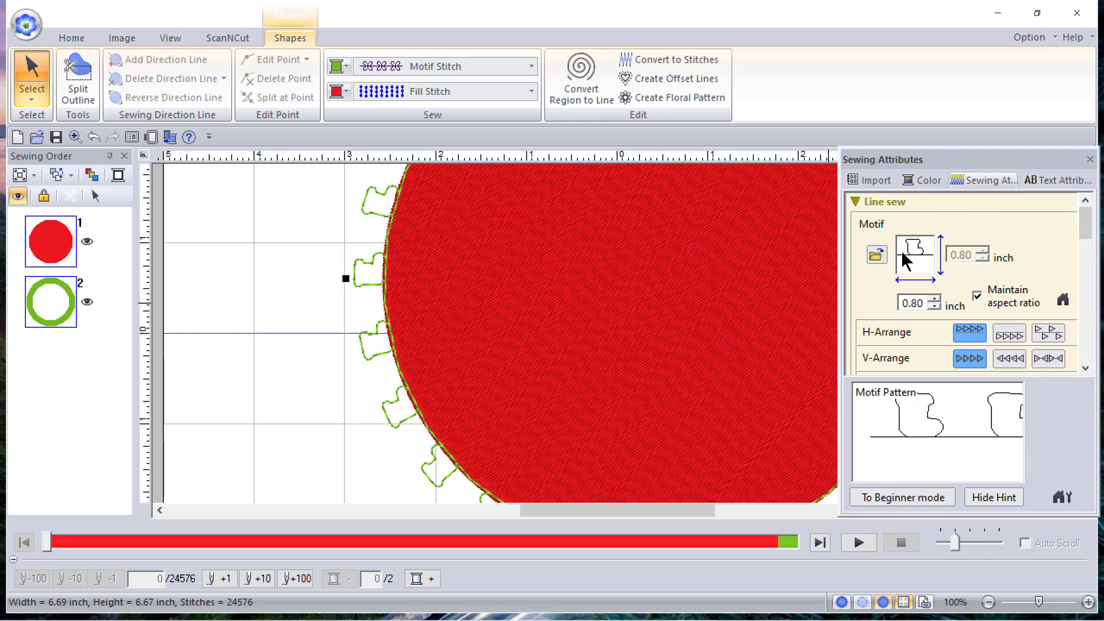
left_click(170, 37)
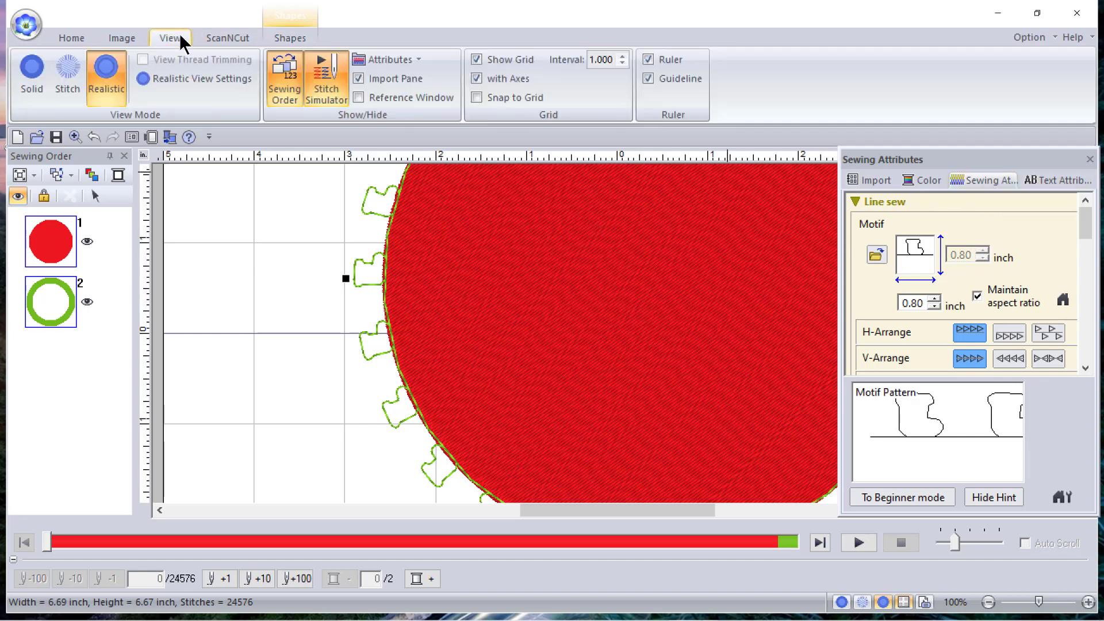
left_click(402, 57)
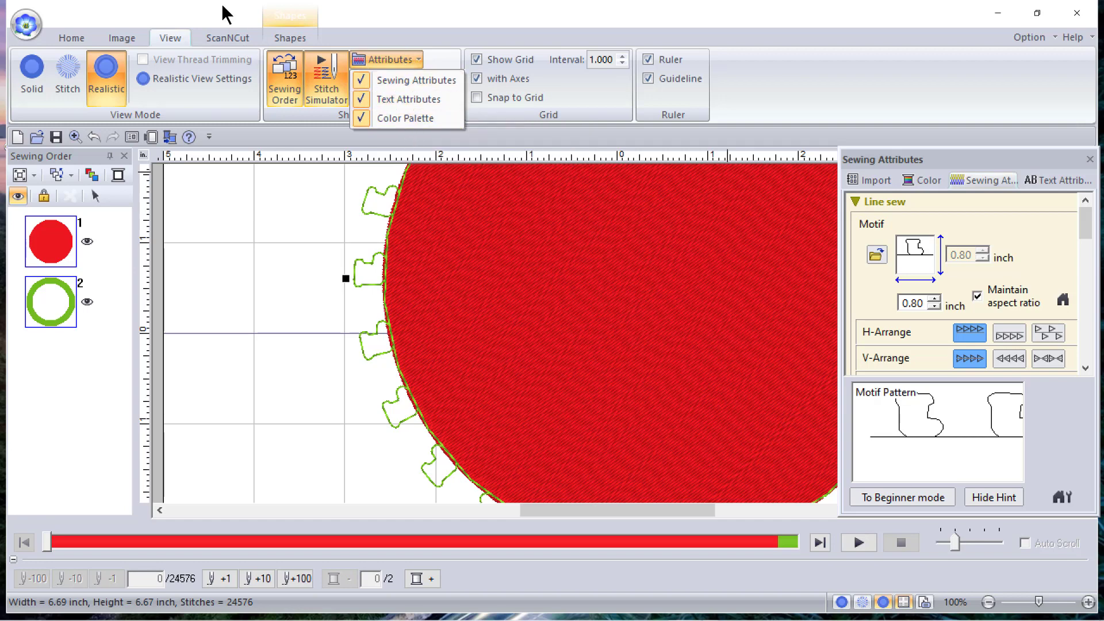
left_click(290, 37)
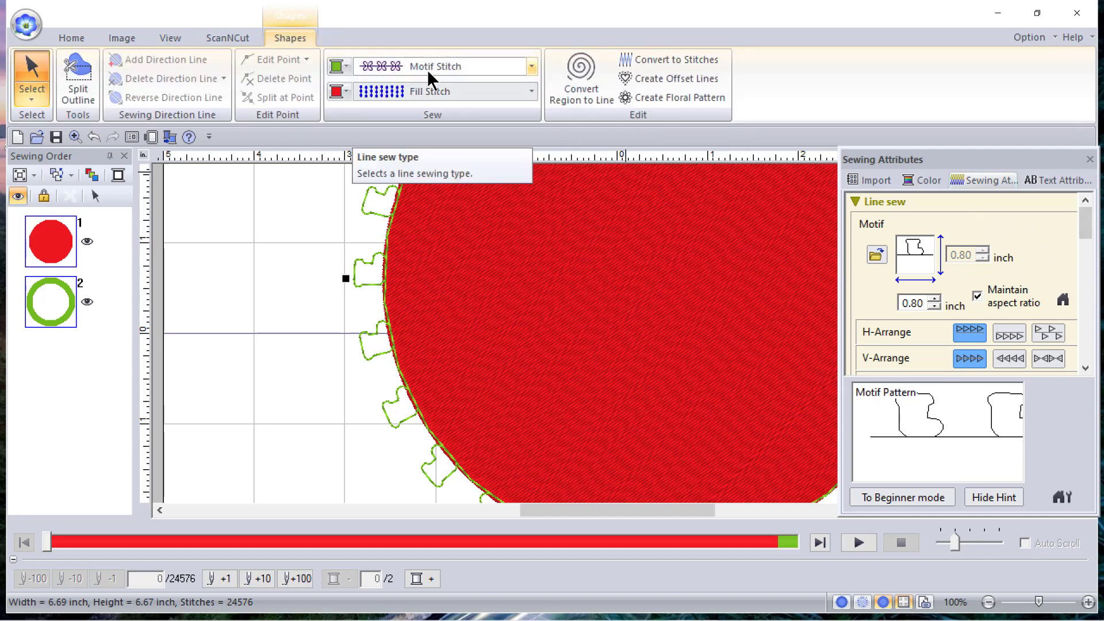
- Choose the saved christmas tree 5 motif for the circle's line sew
left_click(876, 254)
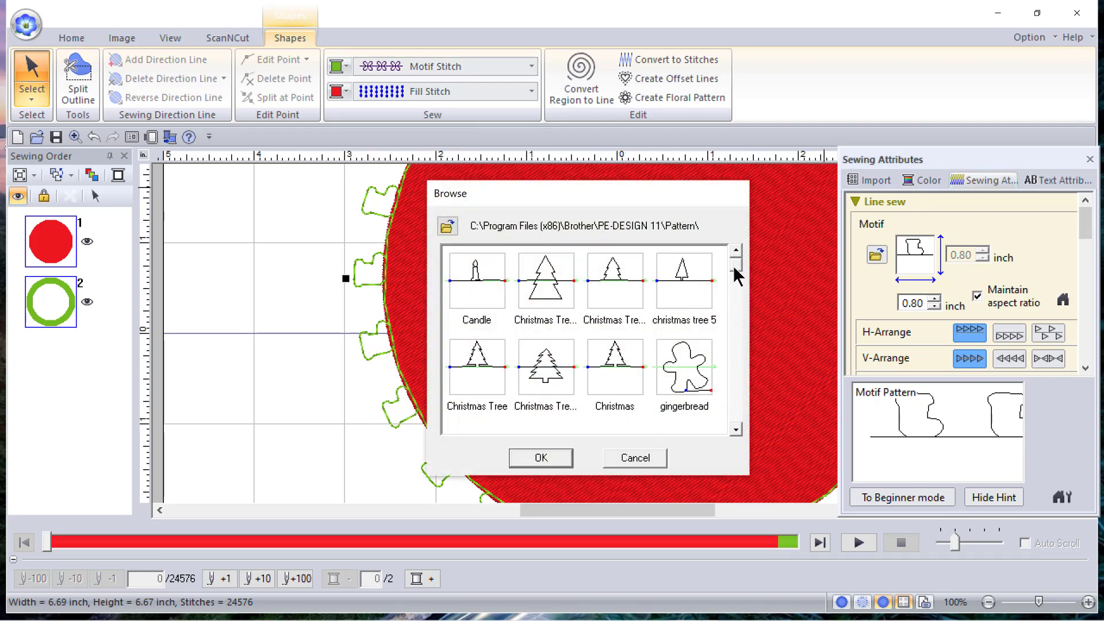
left_click_drag(737, 387, 736, 278)
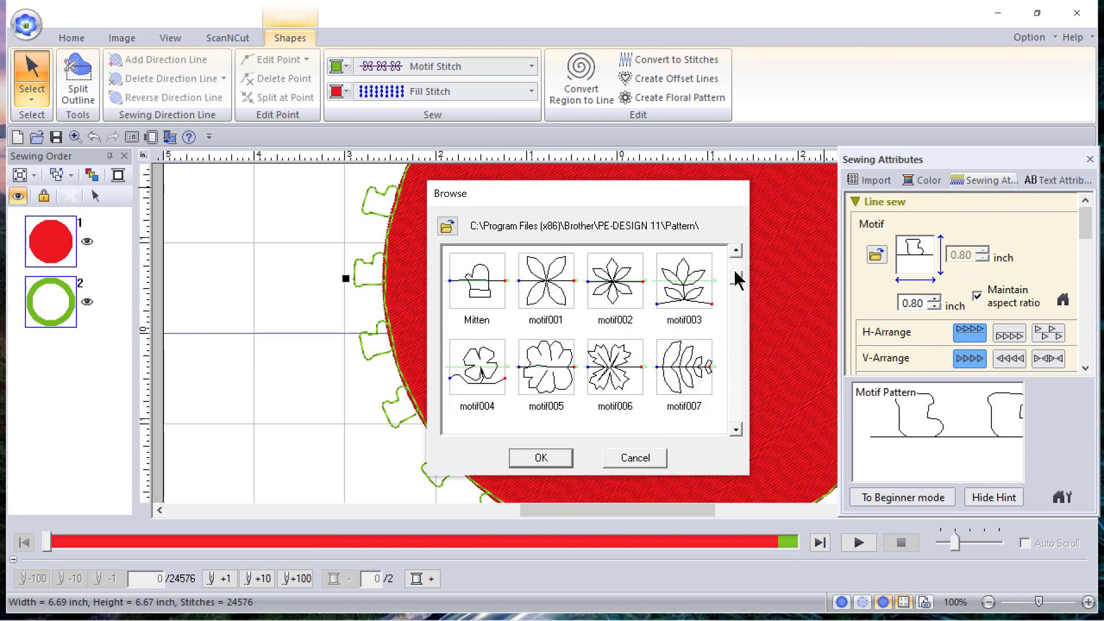
left_click_drag(734, 278, 736, 250)
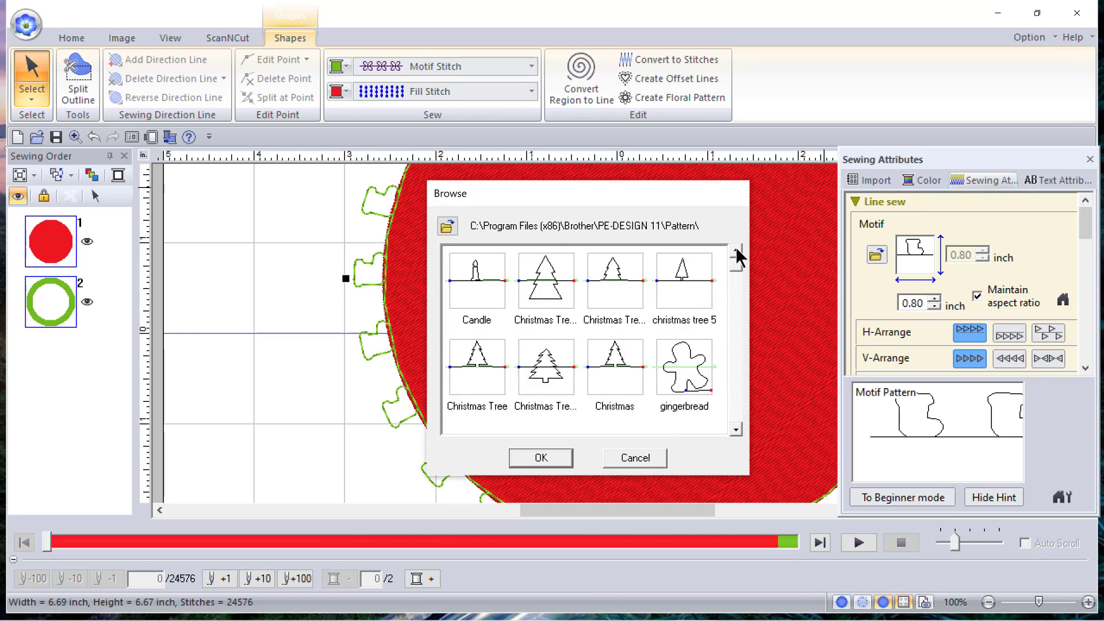
left_click(694, 278)
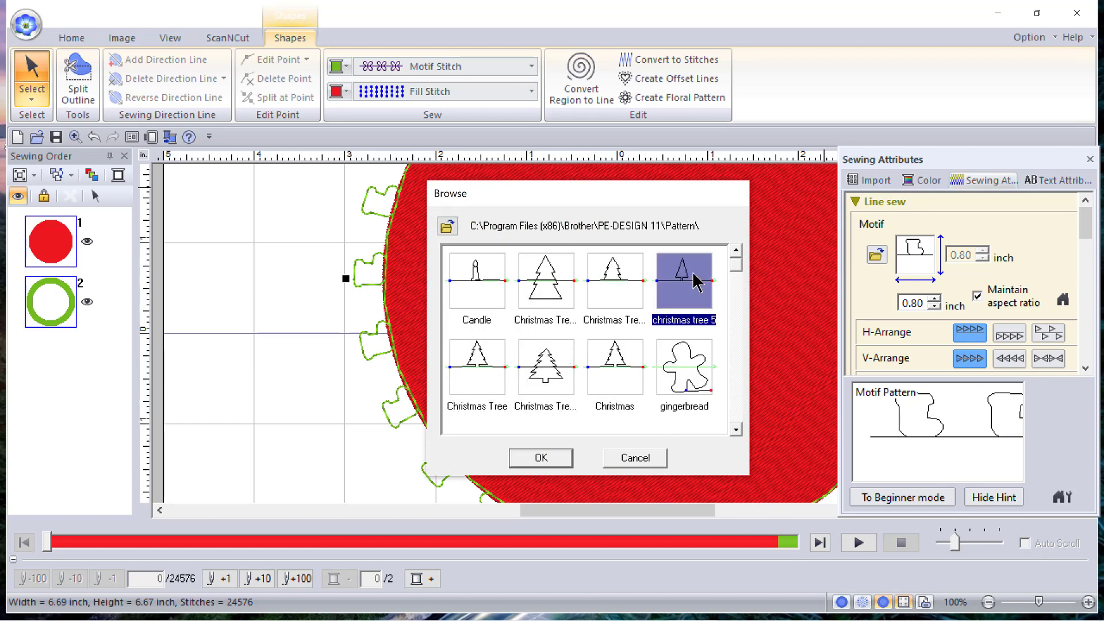
left_click(540, 458)
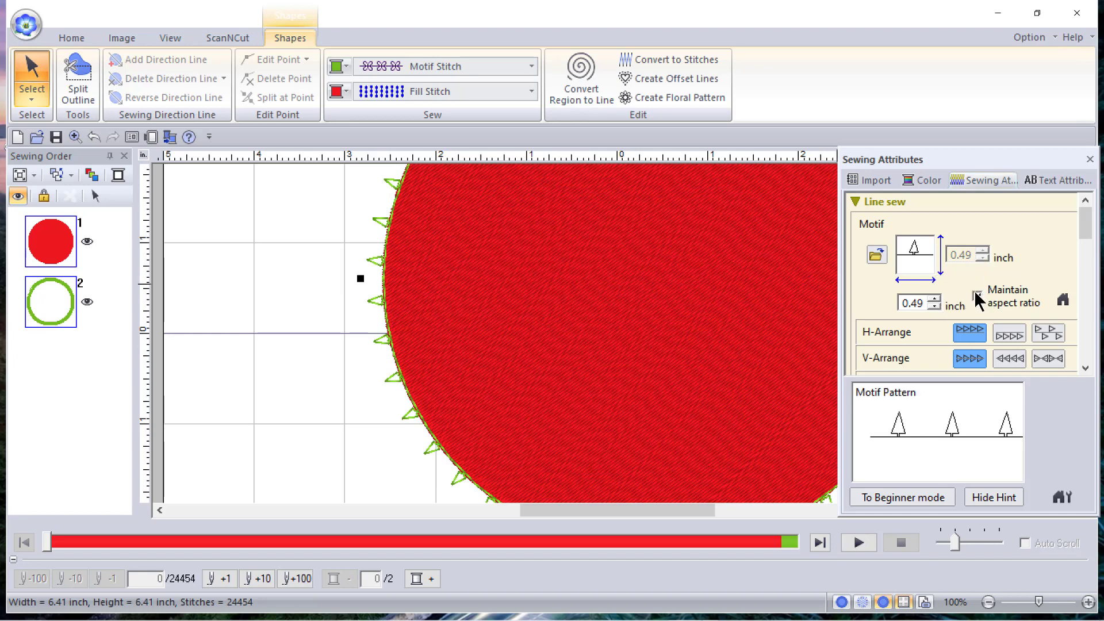
- Raise the tree motif size on the outline to 1.24 inch
left_click(935, 299)
left_click(935, 298)
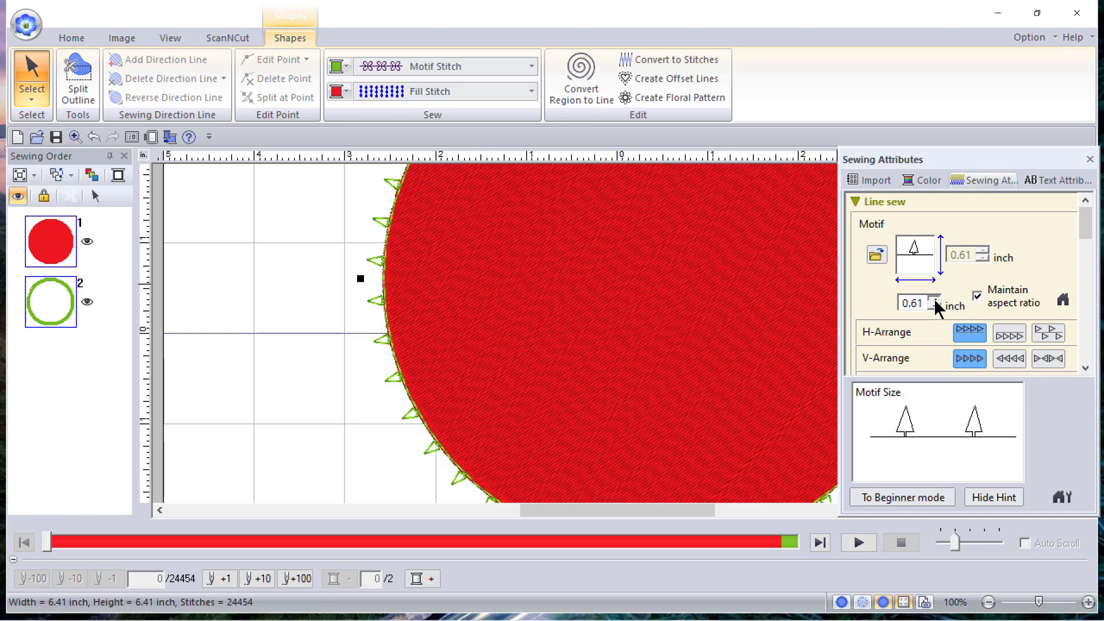
left_click(934, 299)
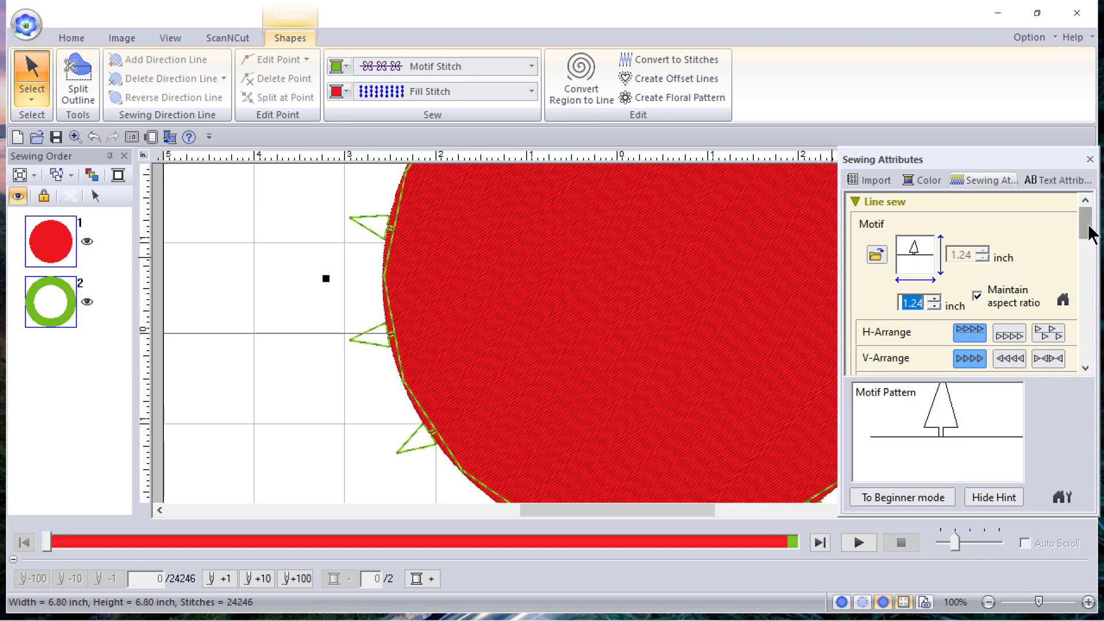
mouse_move(1086, 220)
left_mouse_down()
mouse_move(1089, 276)
mouse_move(1089, 242)
left_mouse_up()
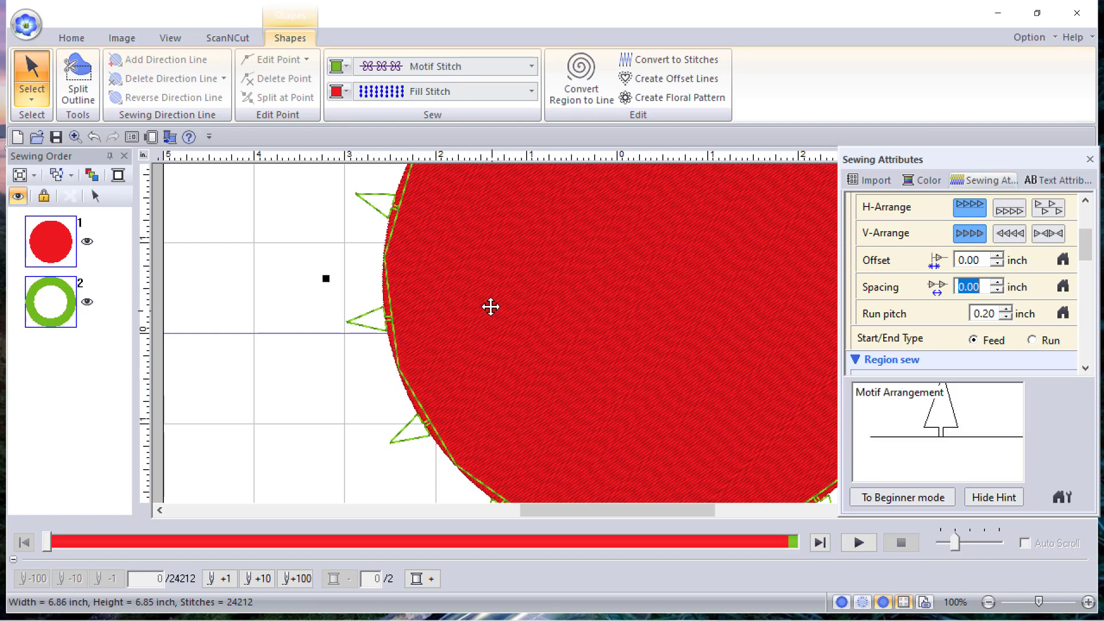
- Launch Programmable Stitch Creator from the Option menu
left_click(1028, 35)
left_click(1001, 79)
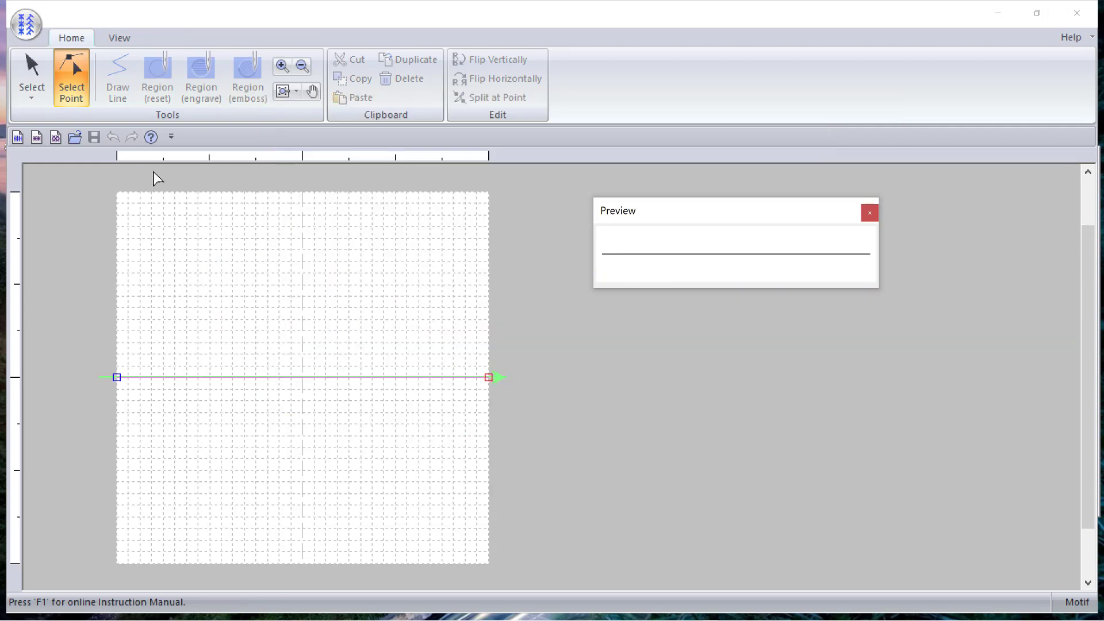
- Load the christmas tree 5.pmf motif into the editor
left_click(27, 25)
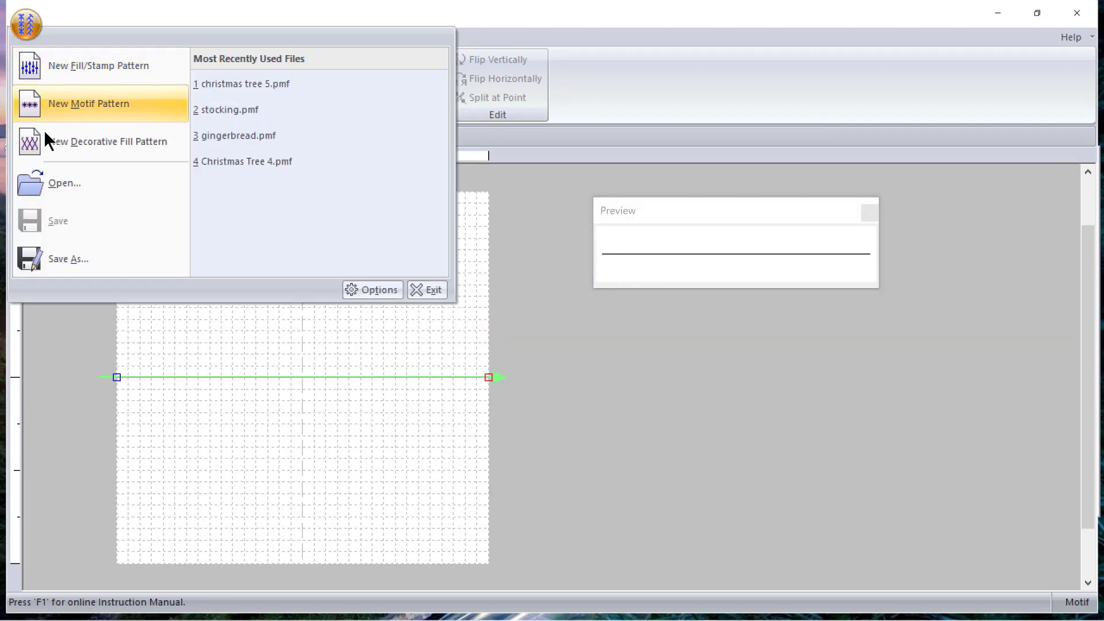
left_click(51, 182)
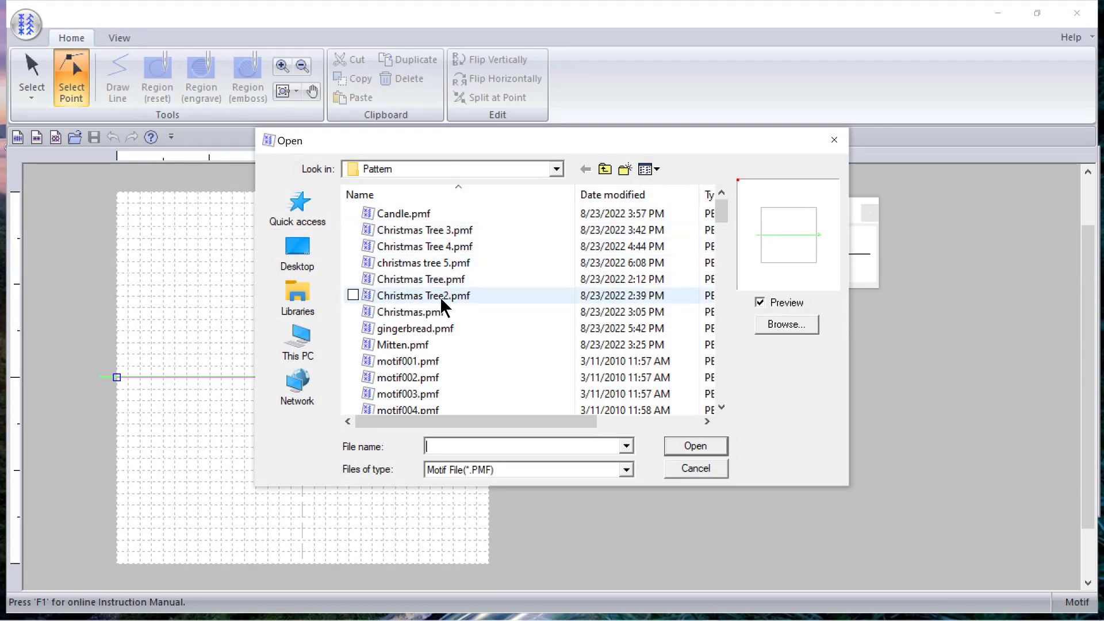
left_click(431, 266)
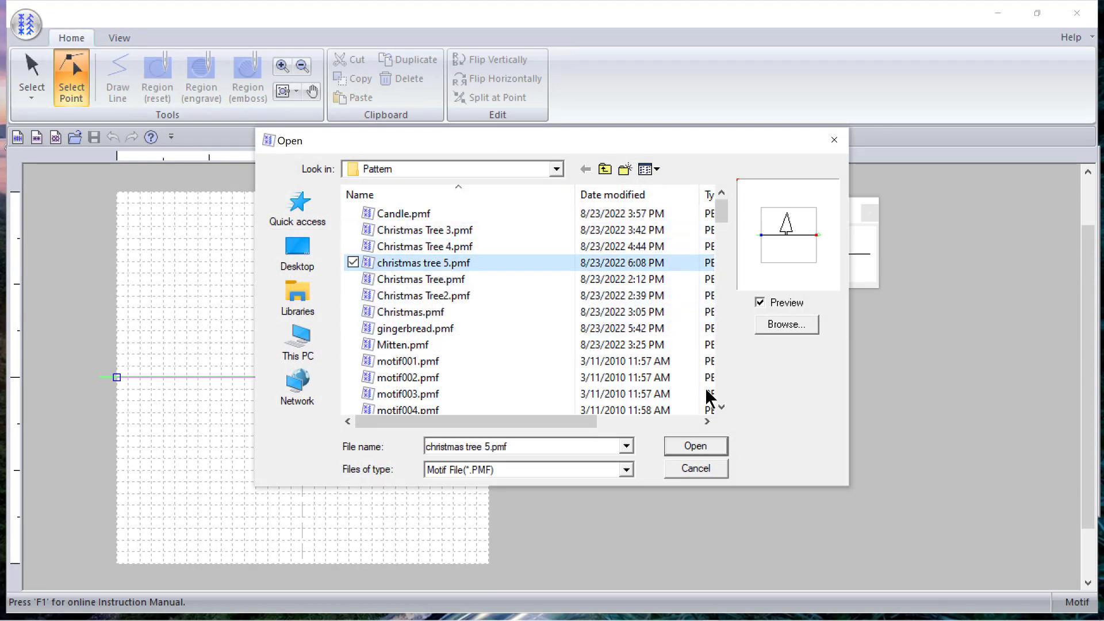
left_click(701, 447)
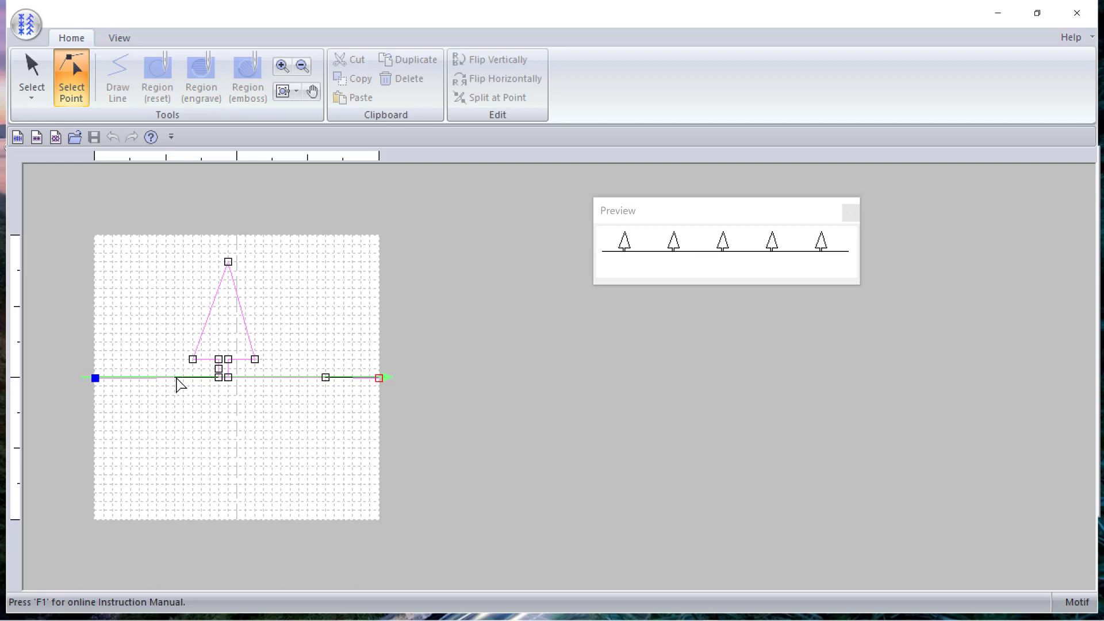
- Move the start point in, delete the extra baseline point and drag the end point left to shorten the motif
left_click(178, 381)
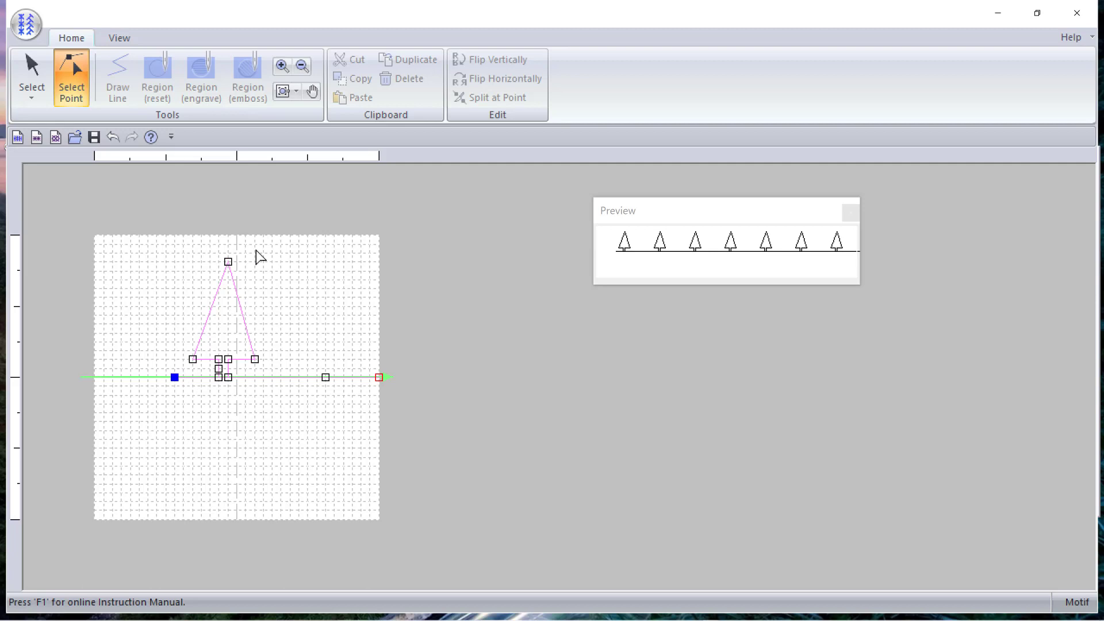
left_click(379, 379)
left_click(342, 371)
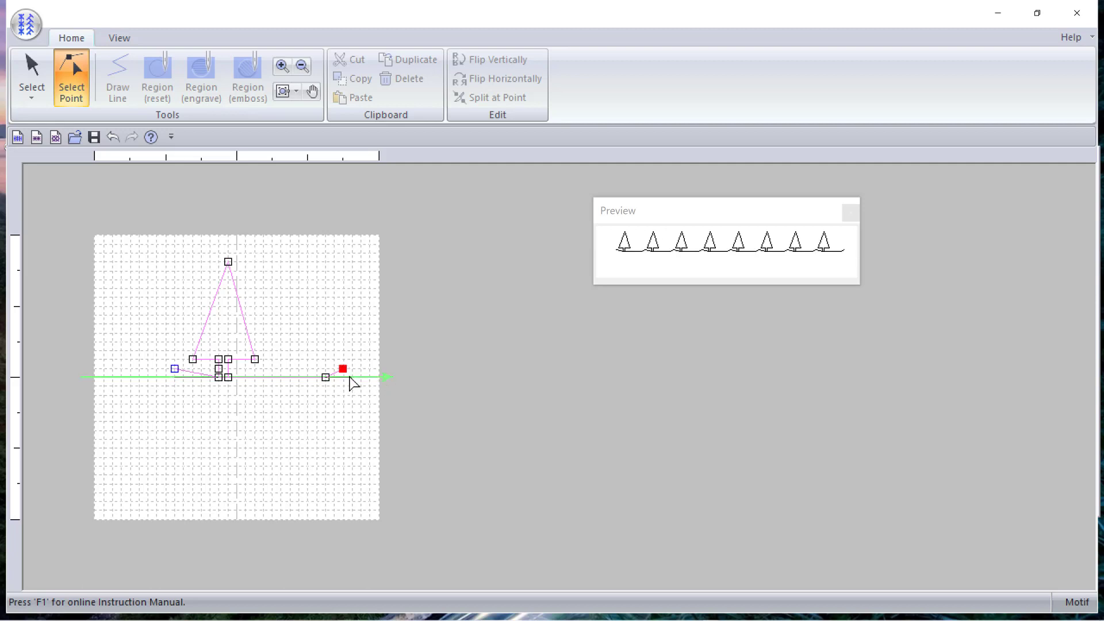
left_click(352, 378)
left_click(325, 378)
right_click(327, 380)
left_click(337, 416)
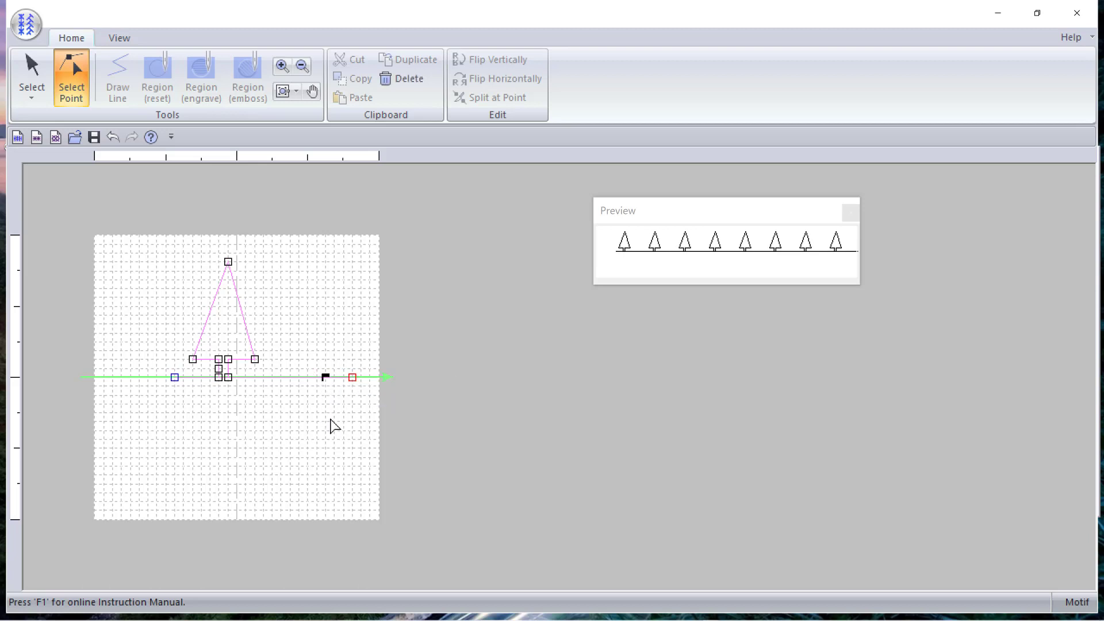
left_click(352, 378)
left_click(280, 380)
left_click_drag(288, 385, 287, 385)
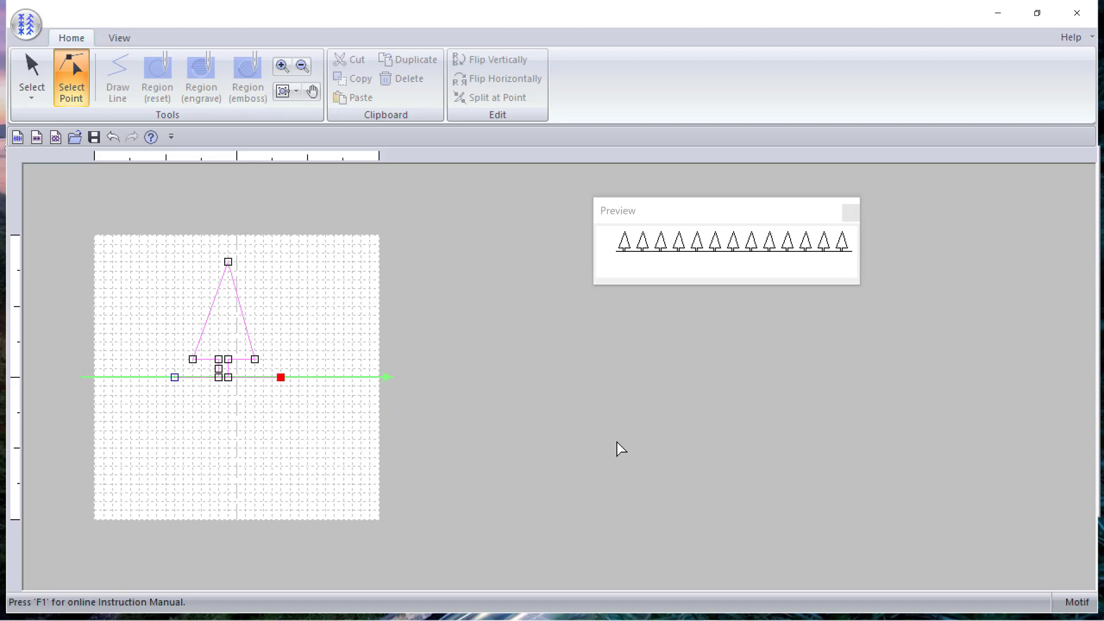
- Save over christmas tree 5.pmf, confirming the replace, and close the motif editor
left_click(26, 24)
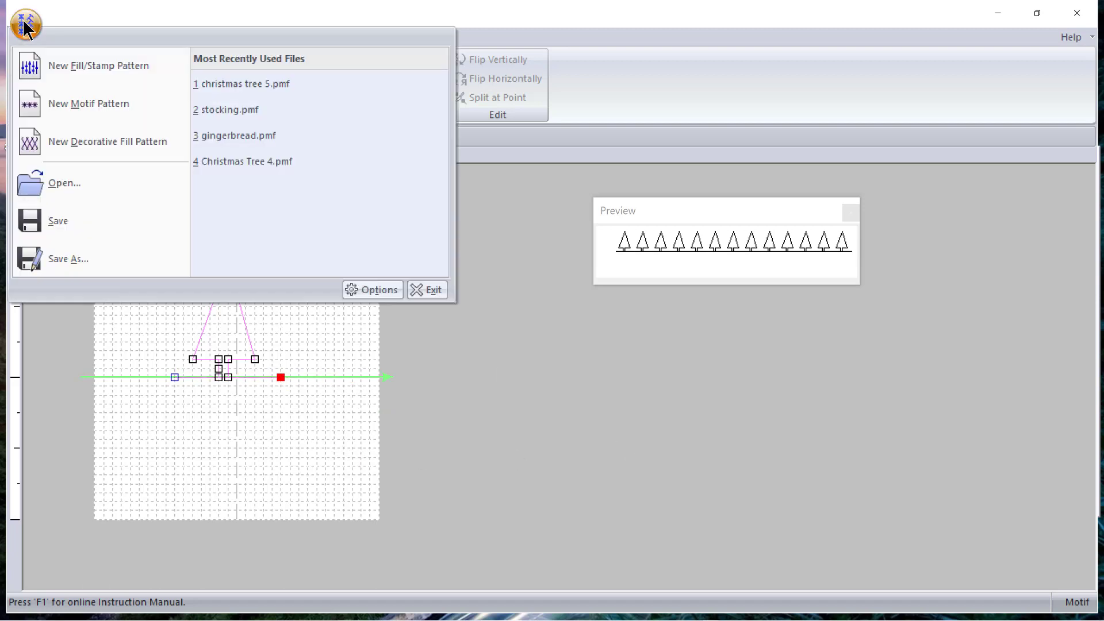
left_click(68, 257)
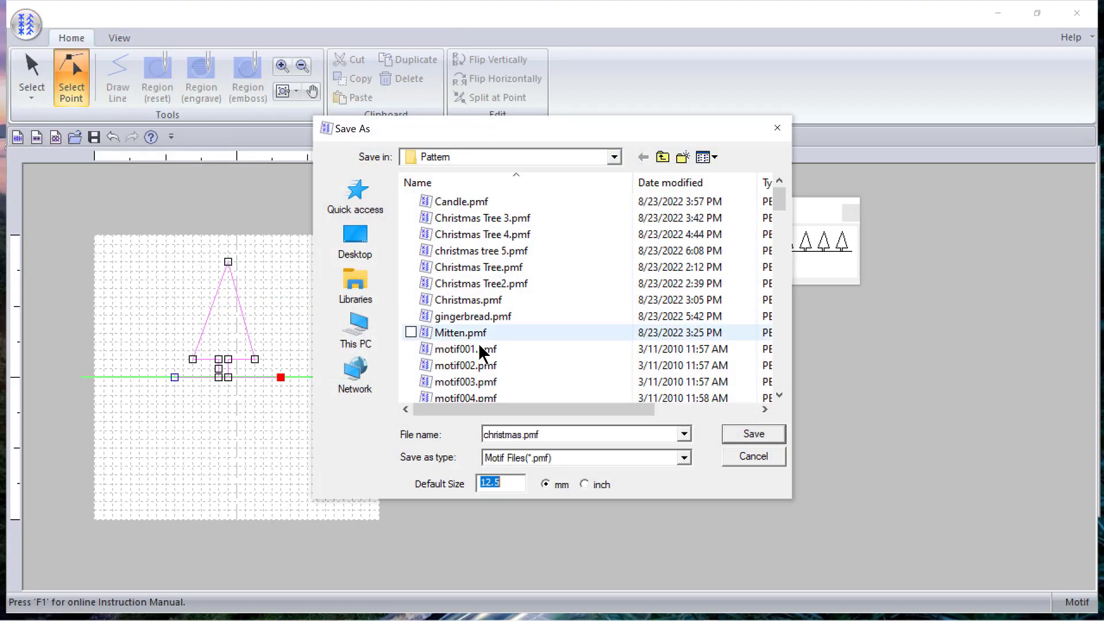
left_click(557, 435)
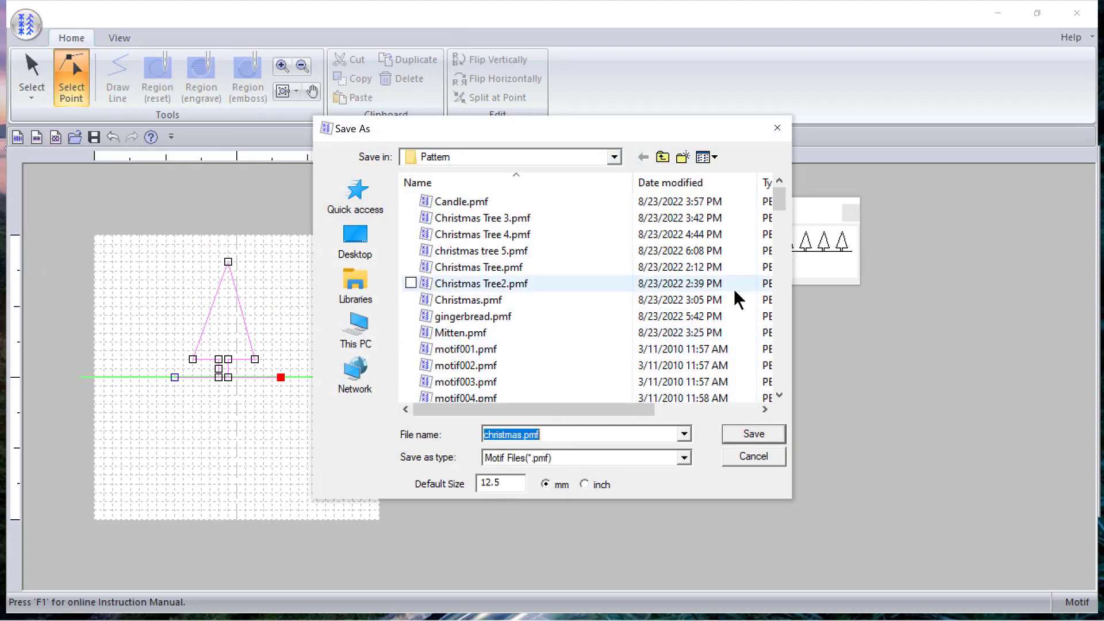
type("Chr")
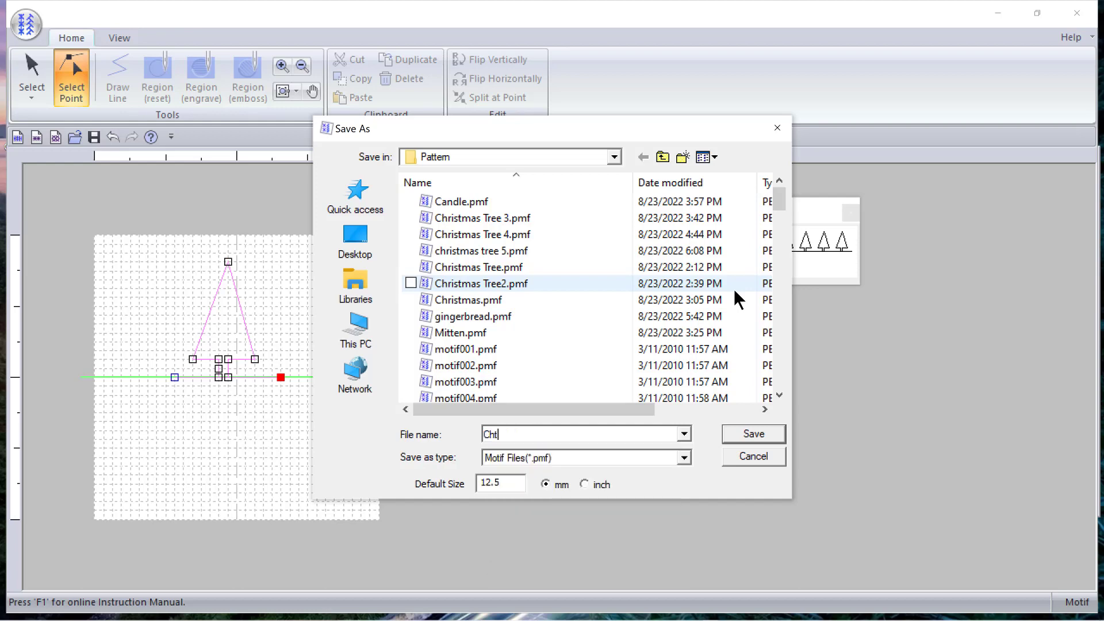
key("BackSpace")
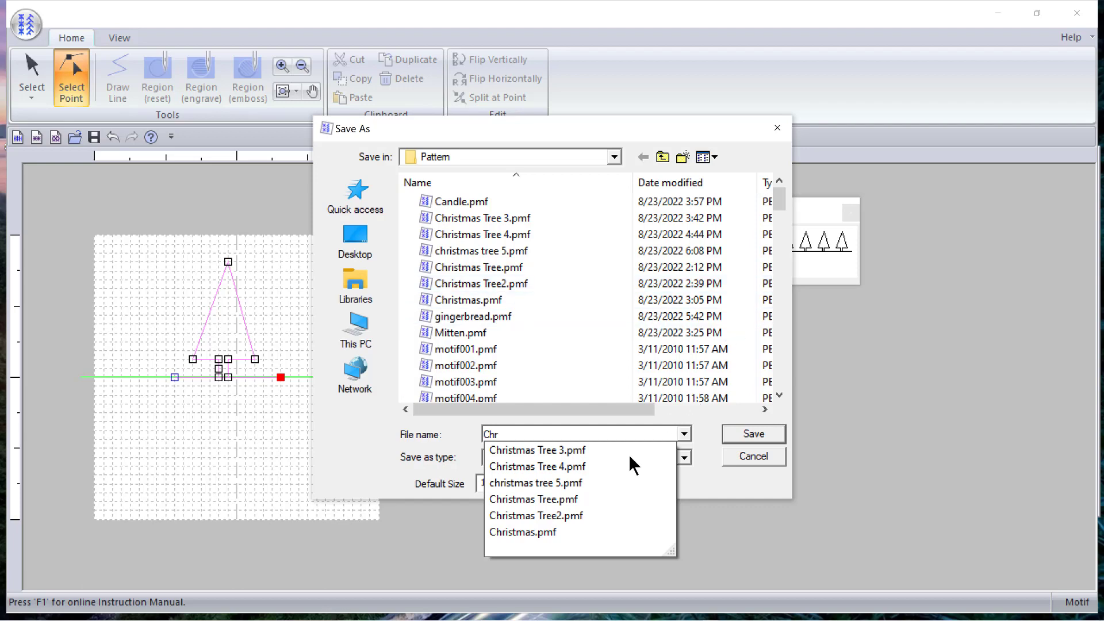
left_click(538, 479)
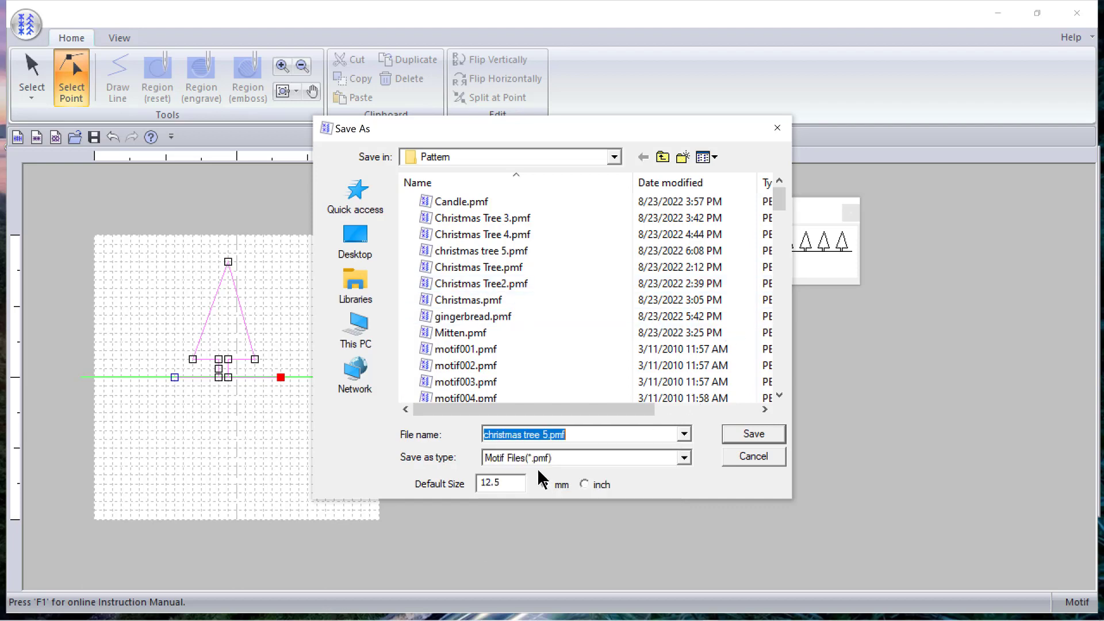
left_click(754, 433)
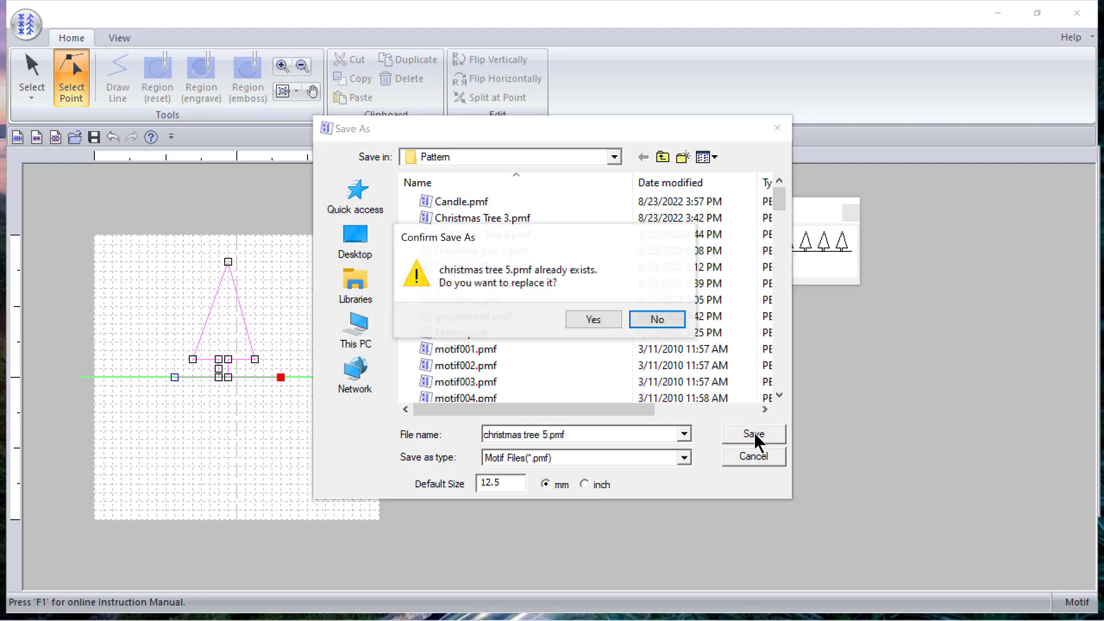
left_click(590, 326)
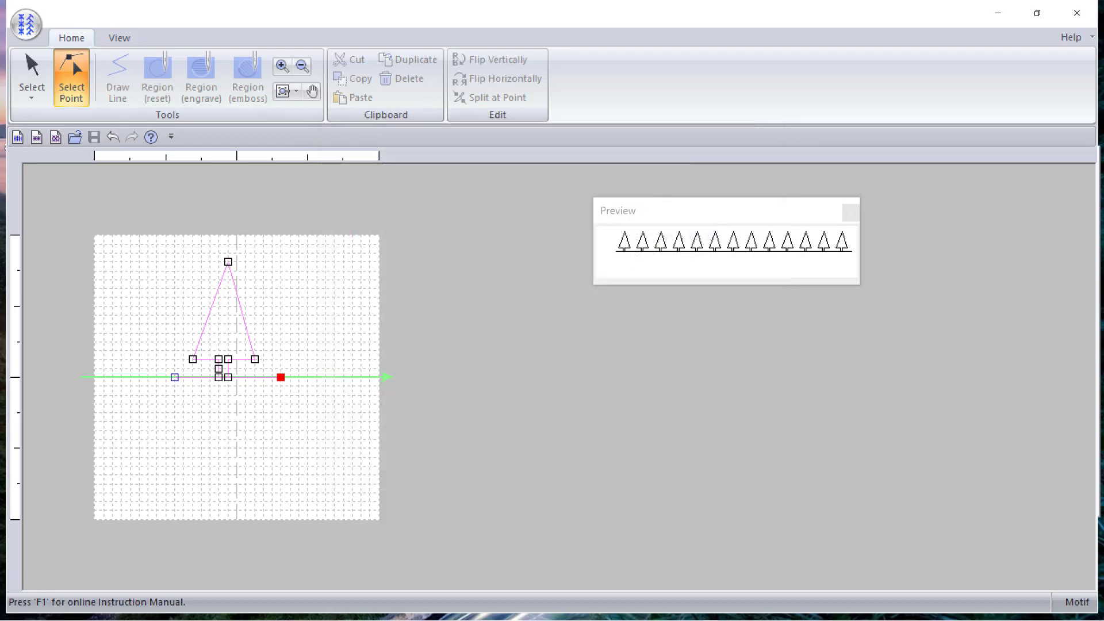
left_click(1077, 13)
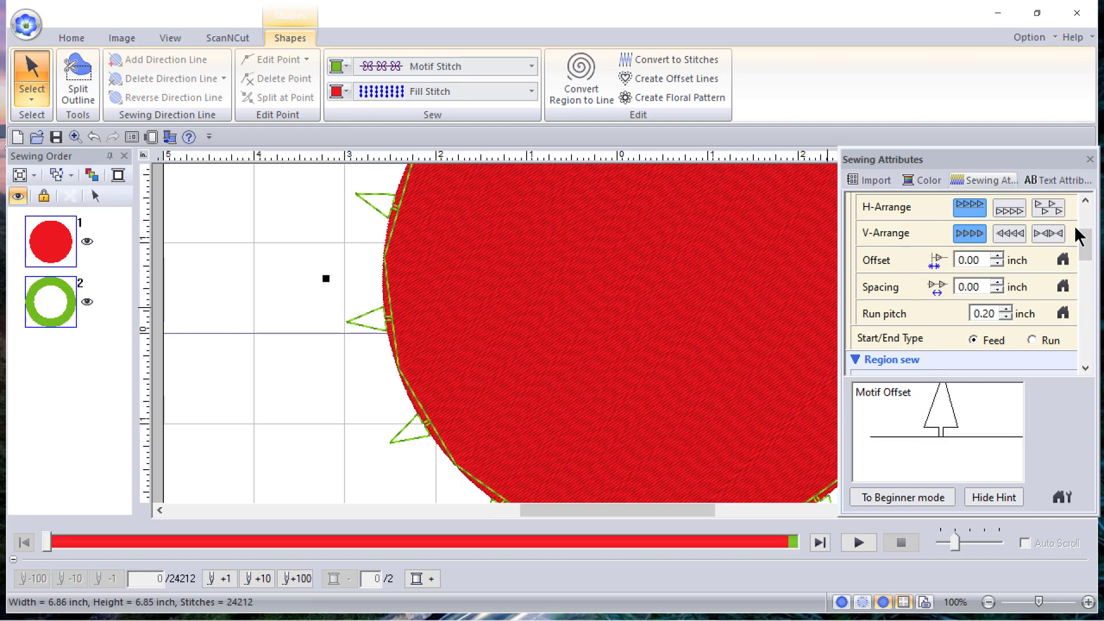
left_click_drag(1086, 251, 1089, 212)
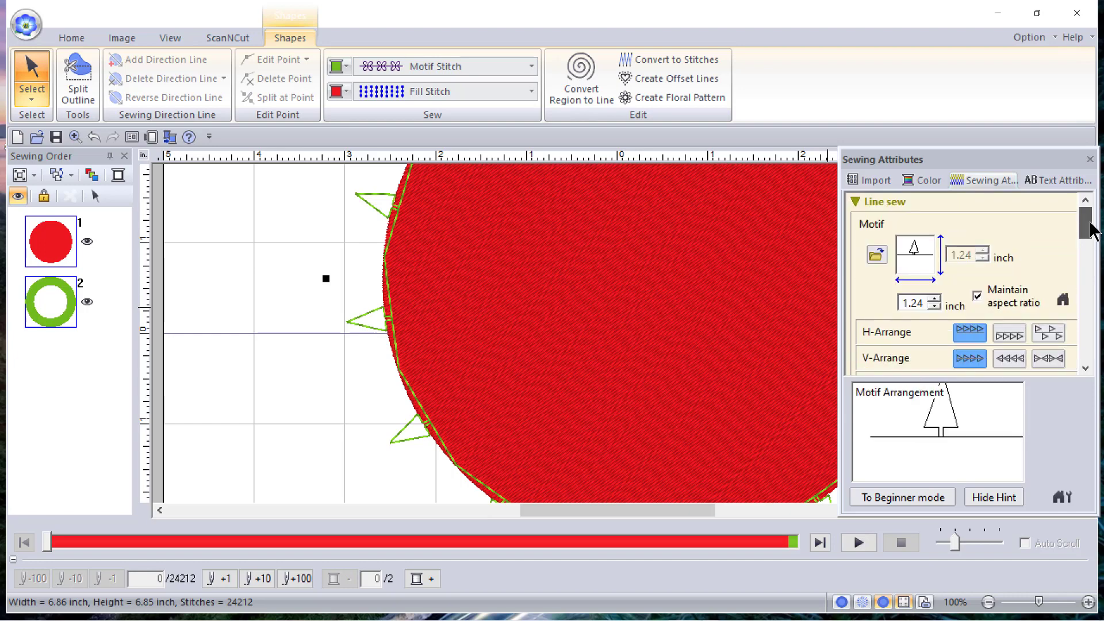
- Reapply the updated christmas tree 5 motif to the outline and raise its size to 0.89 inch
left_click(877, 256)
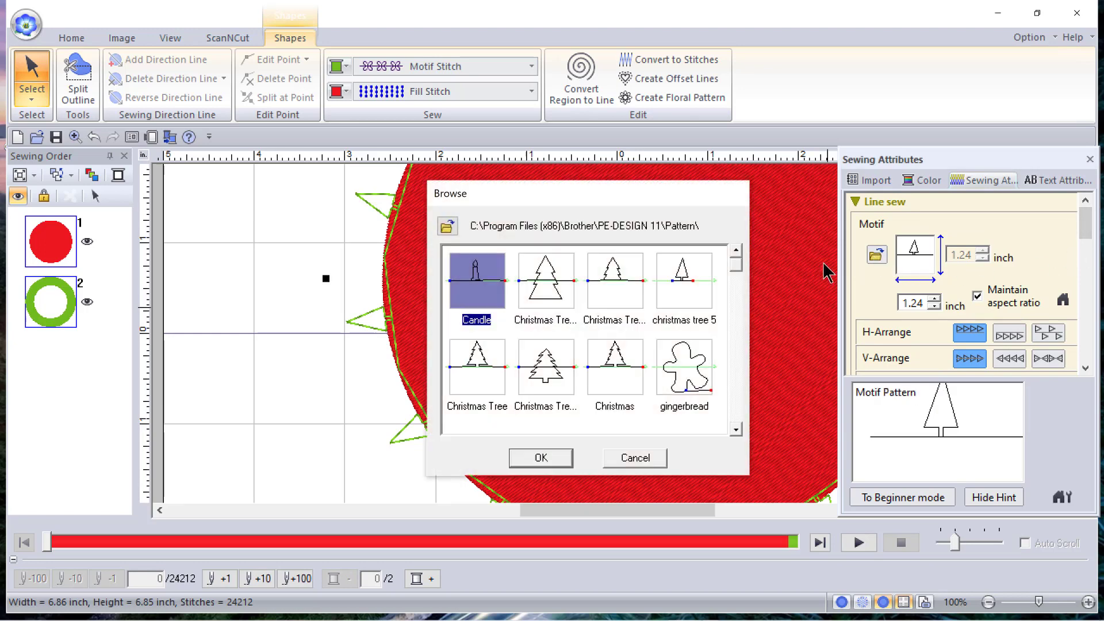
left_click(699, 294)
left_click(542, 458)
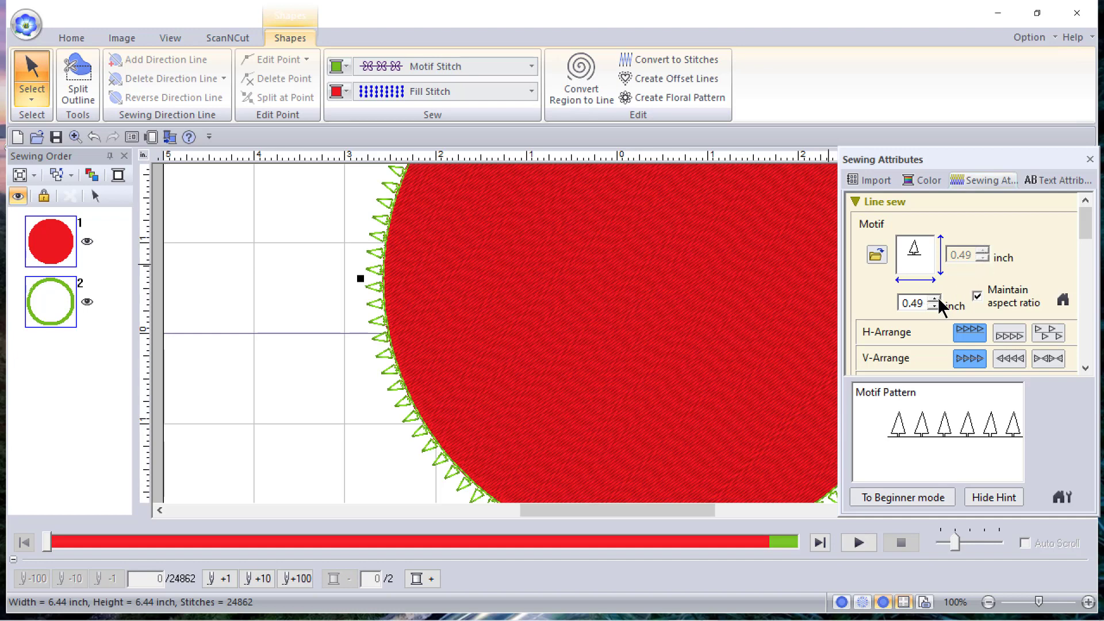
left_click_drag(937, 299, 936, 300)
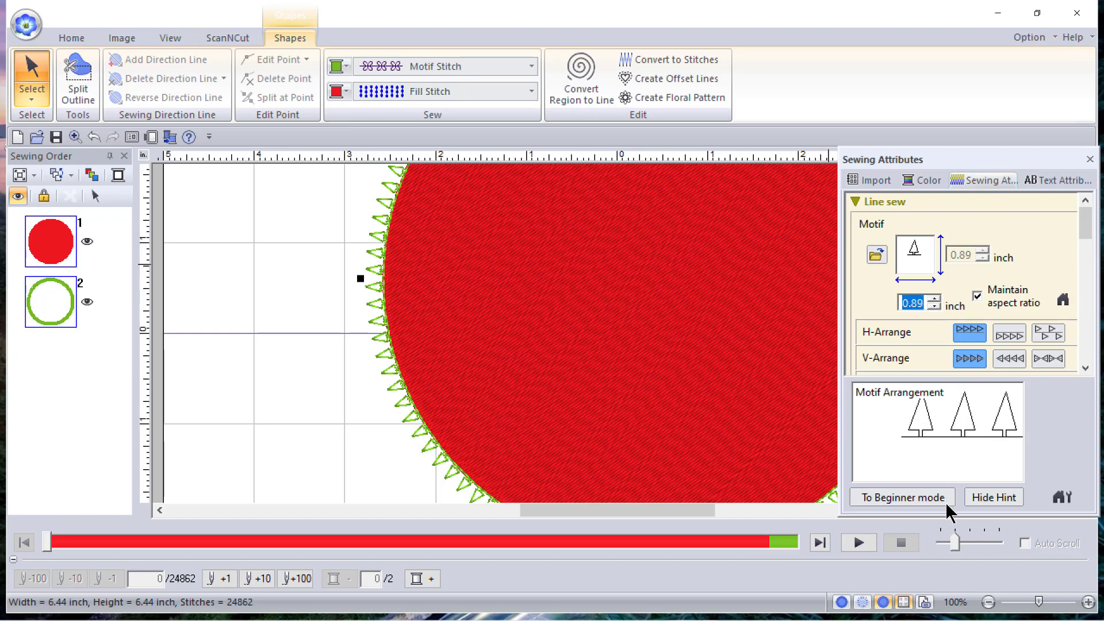